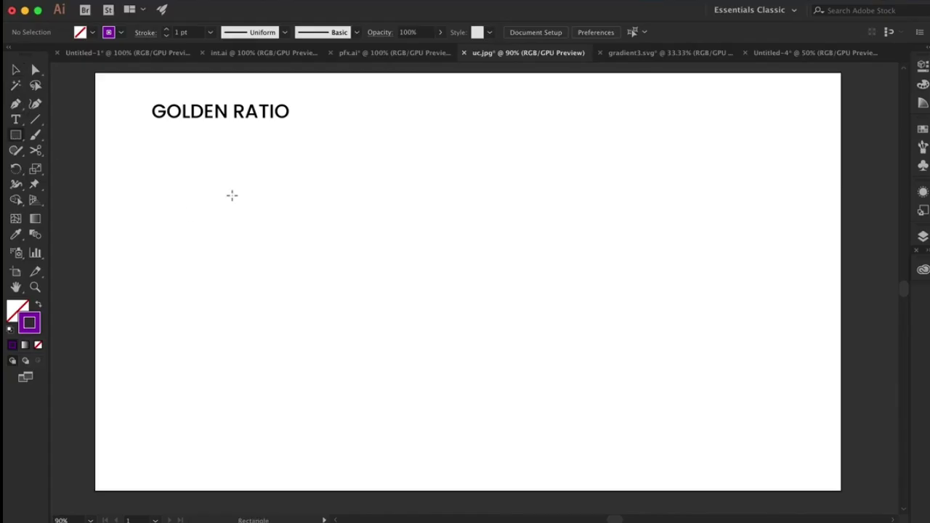
Step: Draw two small adjoining Shift-squares and move the pair to the right
left_click_drag(232, 194, 281, 242)
key("v")
left_click_drag(474, 289, 259, 270)
left_click(276, 284)
left_click_drag(291, 301, 214, 185)
left_click_drag(253, 247, 600, 261)
left_click(479, 288)
key("ctrl+plus")
key("ctrl+plus")
Step: Add a larger third square beside them, then rotate all three 90 degrees and shift right
left_click_drag(592, 149, 429, 311)
key("v")
left_click(385, 166)
key("ctrl+a")
left_click_drag(438, 150, 631, 118)
left_click_drag(550, 193, 715, 192)
left_click(234, 250)
key("ctrl+plus")
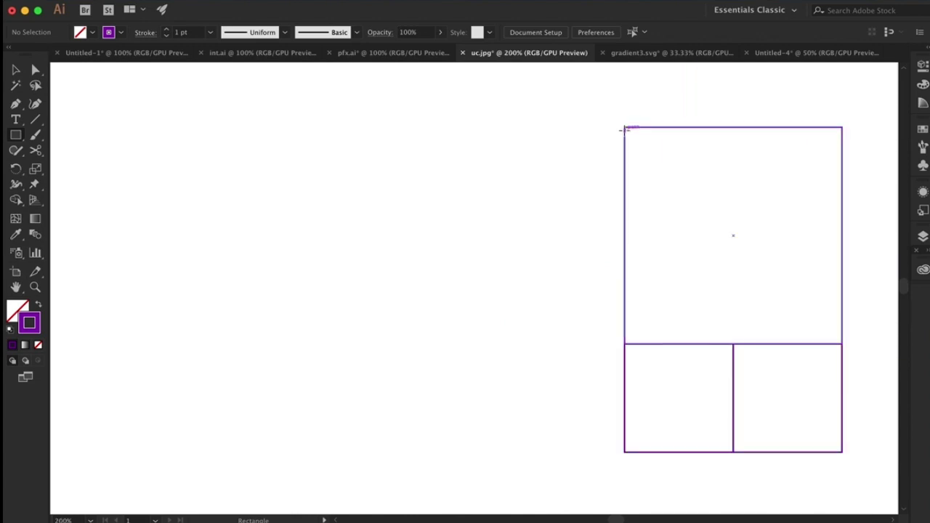
Step: Draw a bigger fourth square along the long side of the rectangle
left_click_drag(623, 127, 614, 451)
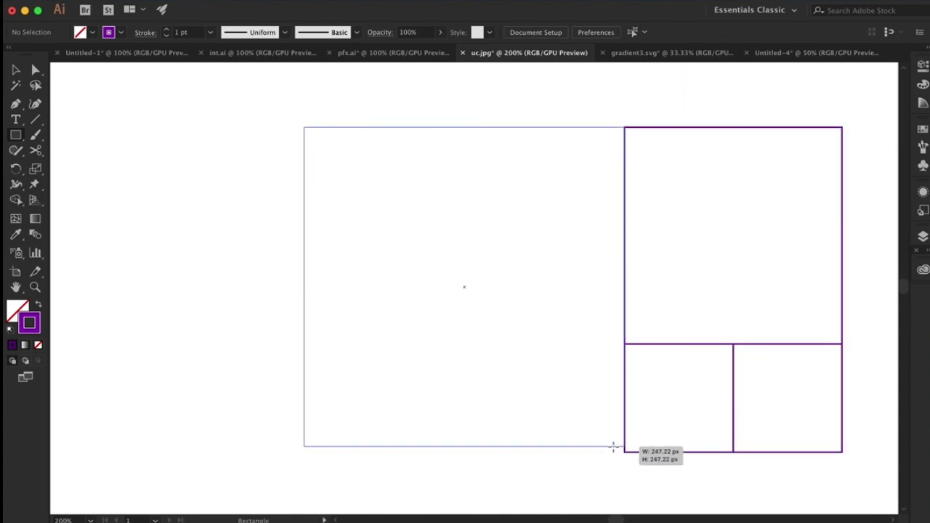
left_click(16, 71)
left_click(221, 266)
key("ctrl+minus")
key("ctrl+minus")
key("ctrl+minus")
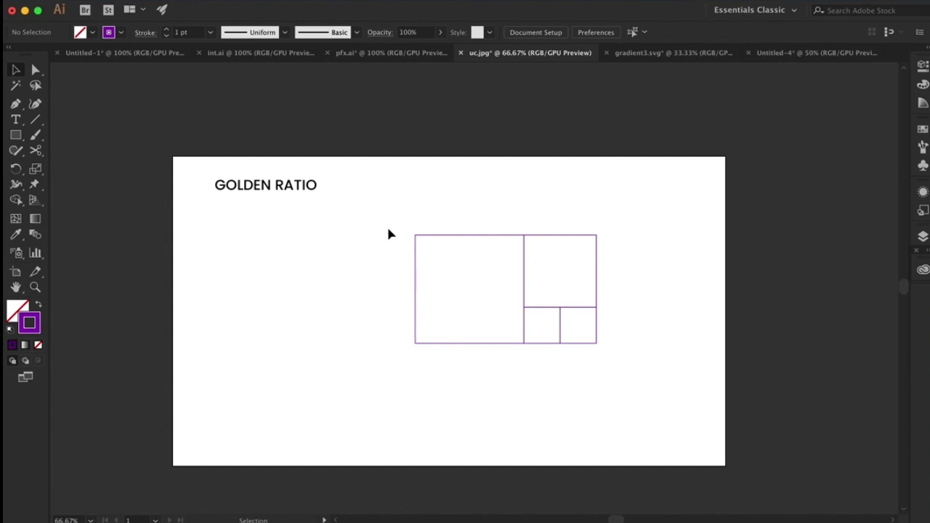
Step: Scale the square set down and rotate it upright into portrait, biggest square on top
mouse_move(386, 225)
left_mouse_down()
mouse_move(446, 327)
mouse_move(467, 325)
left_mouse_up()
left_click_drag(479, 218, 570, 241)
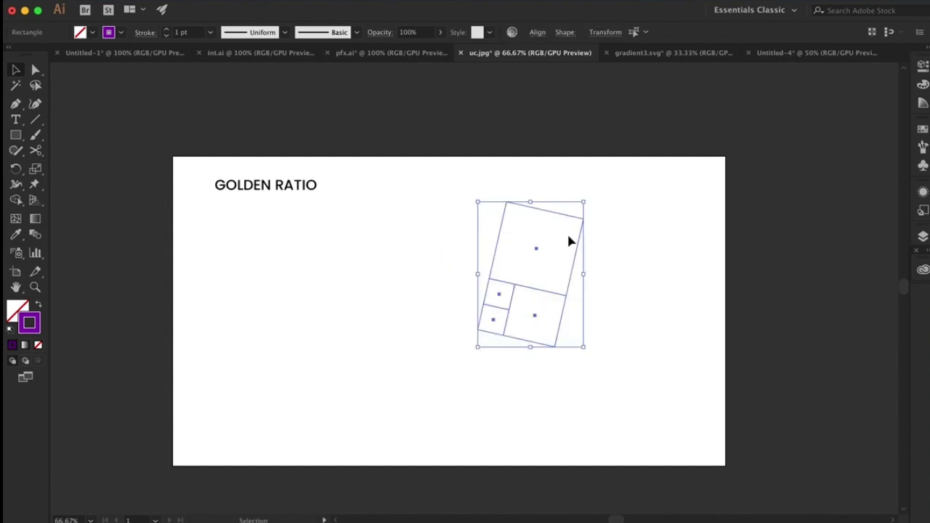
mouse_move(472, 199)
left_mouse_down()
mouse_move(426, 226)
mouse_move(440, 201)
mouse_move(436, 218)
left_mouse_up()
left_click(422, 277)
key("ctrl+z")
left_click(410, 286)
left_click_drag(409, 286, 629, 357)
left_click_drag(461, 233, 382, 322)
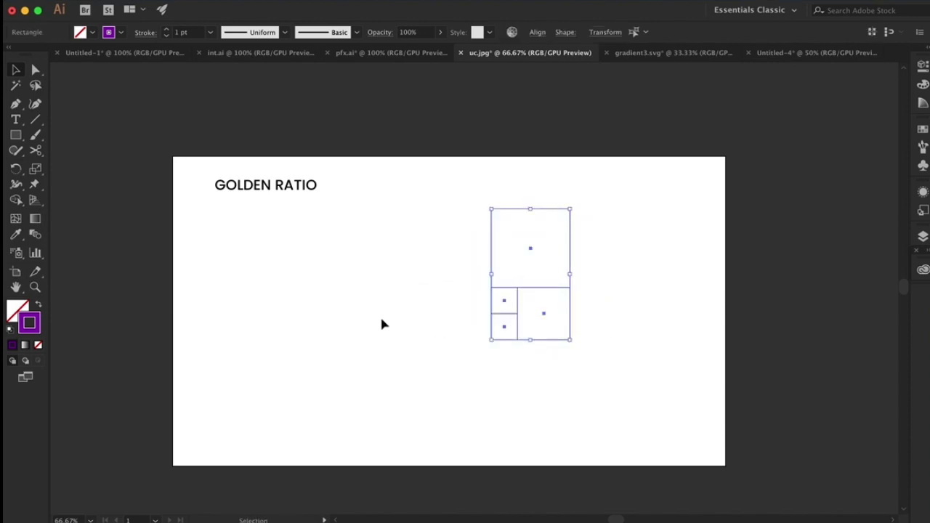
left_click(457, 197)
Step: Move the square group and draw a larger square to its left
left_click(555, 290)
left_click_drag(554, 291, 596, 311)
key("ctrl+1")
left_click(392, 347)
key("m")
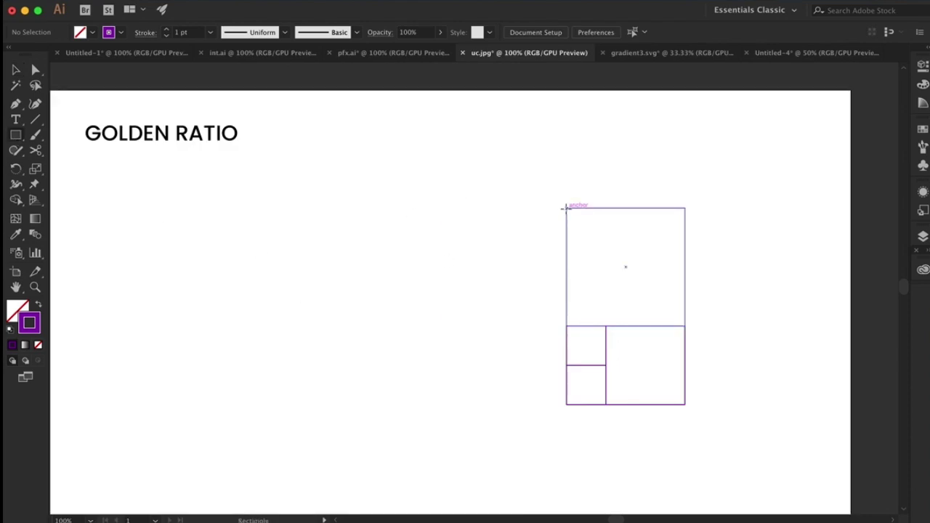
left_click_drag(566, 208, 369, 404)
key("v")
left_click(138, 220)
Step: Rotate the enlarged set to portrait, scale it down and reposition it
mouse_move(619, 377)
left_mouse_down()
mouse_move(365, 208)
mouse_move(592, 170)
left_mouse_up()
left_click_drag(427, 466, 536, 290)
left_click_drag(584, 248, 602, 317)
left_click(434, 338)
Step: Draw a fifth, largest square left of the group and move the layout right
left_click(16, 138)
scroll(405, 196, "up", 2)
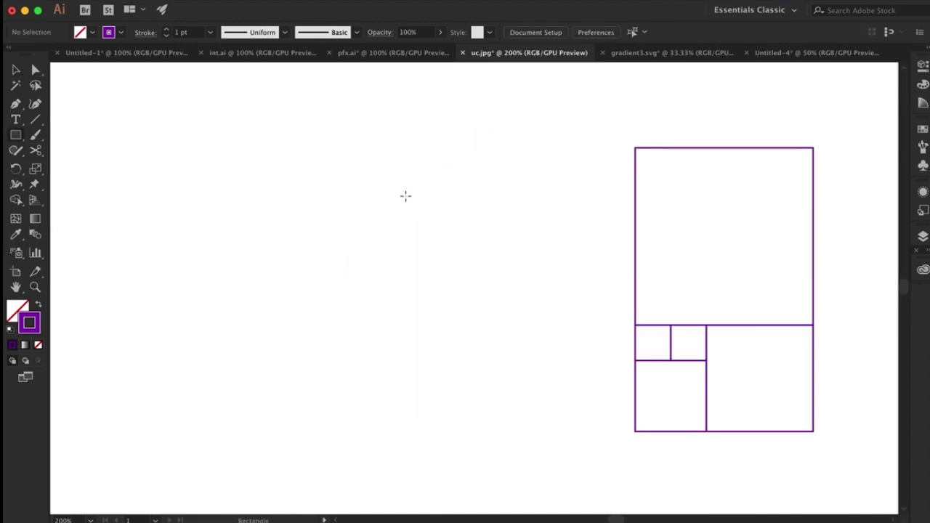
mouse_move(634, 148)
left_mouse_down()
mouse_move(544, 252)
mouse_move(567, 429)
left_mouse_up()
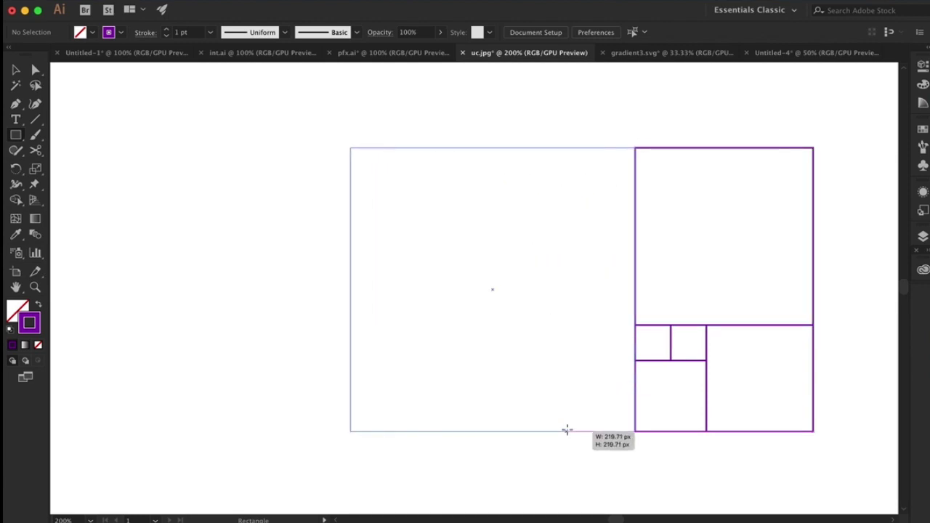
key("v")
key("ctrl+shift+a")
key("ctrl+minus")
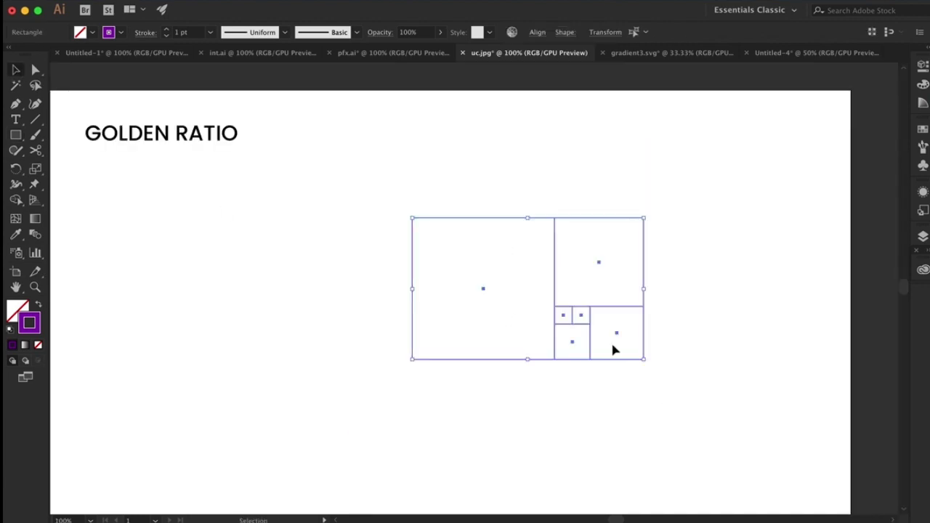
mouse_move(586, 322)
left_mouse_down()
mouse_move(667, 314)
mouse_move(342, 218)
left_mouse_up()
Step: Place a copy of the golden-ratio squares on the left
right_click(667, 314)
left_click(685, 386)
left_click(675, 311)
left_click(608, 440)
key("ctrl+plus")
Step: Round every square in the left copy fully into a circle using corner widgets
left_click(332, 341)
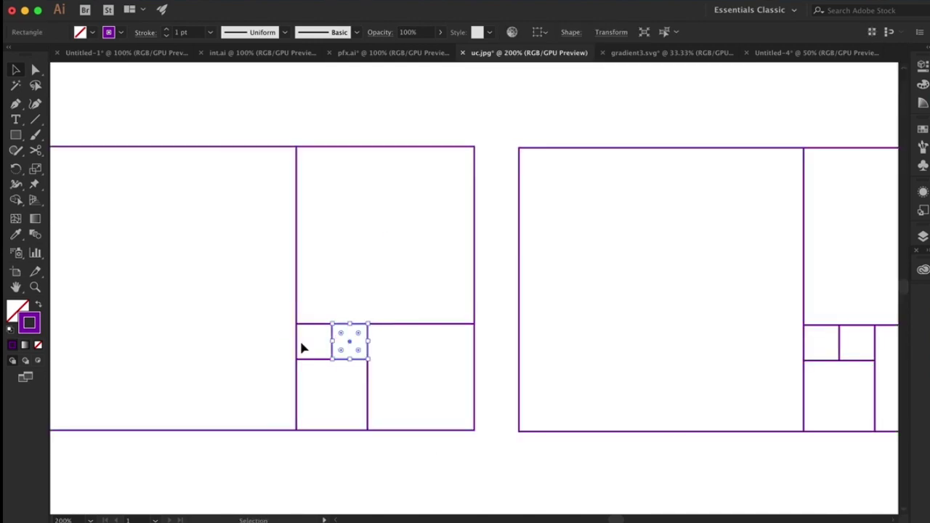
left_click_drag(341, 333, 349, 341)
left_click_drag(306, 369, 332, 395)
left_click(378, 338)
left_click_drag(376, 332, 420, 377)
left_click(307, 338)
left_click_drag(307, 338, 323, 352)
left_click(473, 326)
left_click_drag(307, 153, 342, 167)
left_click(199, 168)
Step: Drag the circles inside the biggest one so all five share one centre
scroll(199, 169, "left", 5)
left_click_drag(168, 153, 211, 197)
left_click(351, 469)
scroll(350, 469, "right", 2)
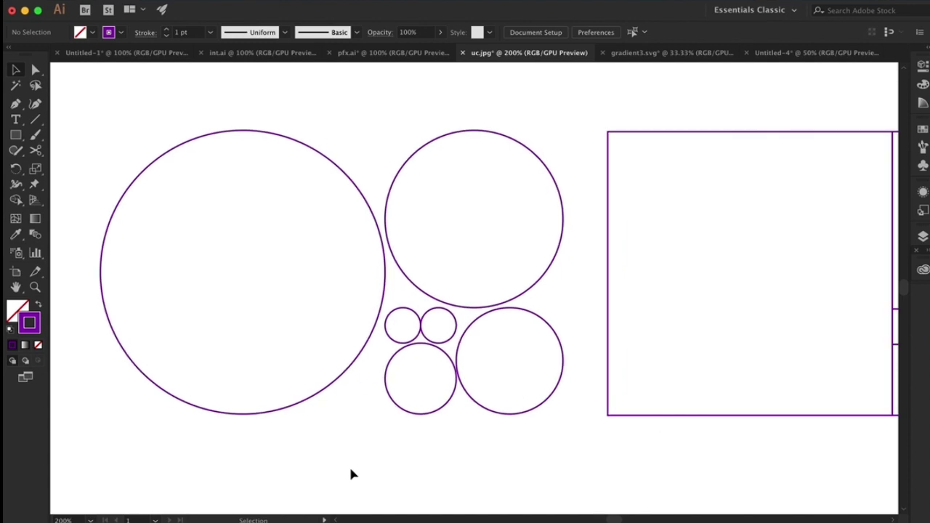
left_click_drag(387, 218, 171, 225)
mouse_move(498, 314)
left_mouse_down()
mouse_move(228, 243)
mouse_move(232, 230)
left_mouse_up()
left_click_drag(390, 359, 210, 252)
mouse_move(392, 316)
left_mouse_down()
mouse_move(295, 297)
mouse_move(235, 262)
left_mouse_up()
left_click_drag(435, 320, 235, 266)
key("super+0")
left_click(418, 300)
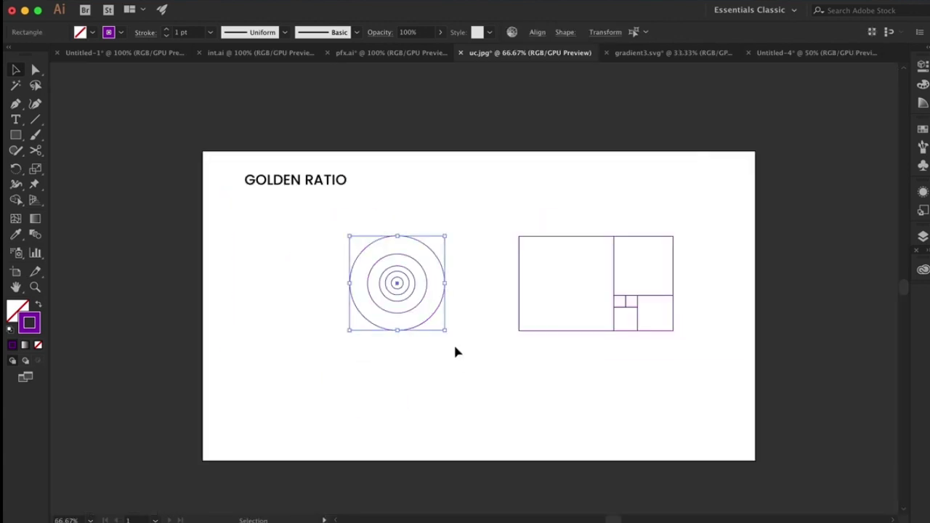
Step: Move the rings left and round the big rectangle's corner into a quarter arc
left_click_drag(418, 300, 323, 294)
left_click(279, 421)
key("super+equal")
key("super+equal")
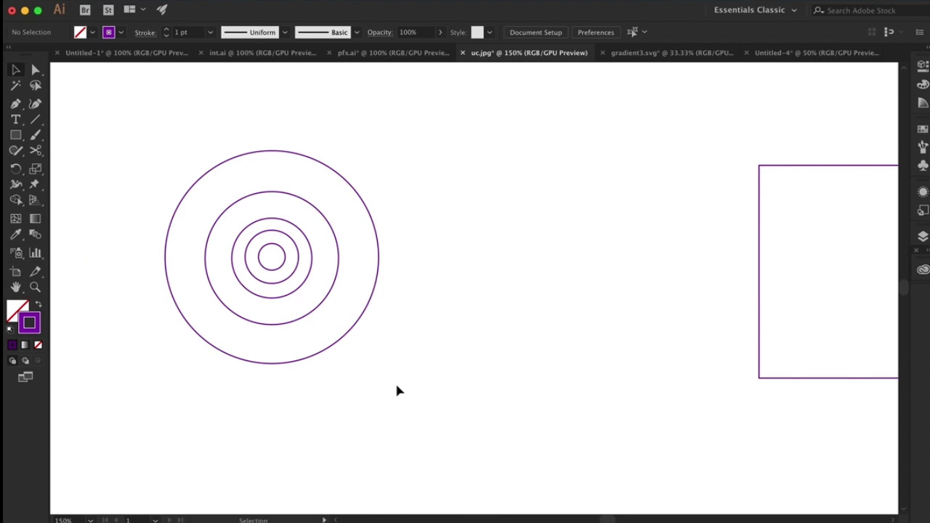
scroll(518, 381, "right", 10)
key("super+a")
key("a")
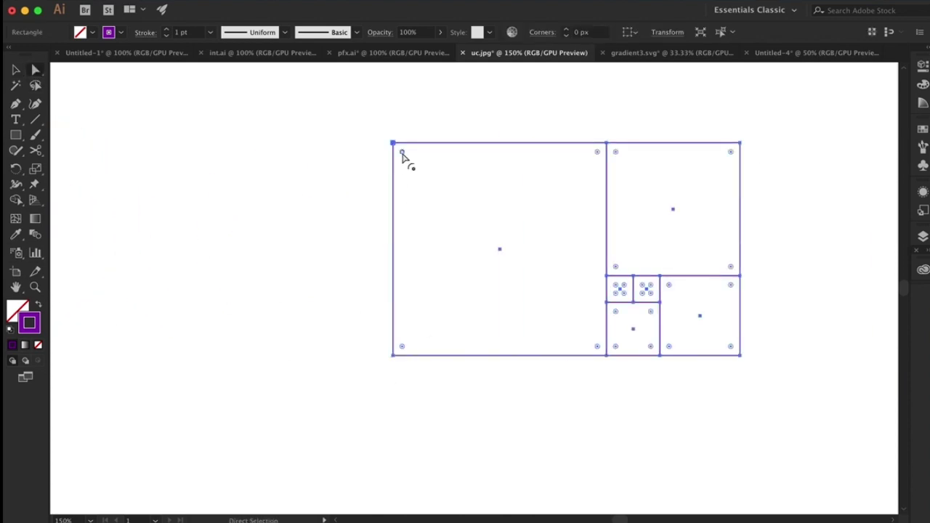
left_click_drag(401, 154, 509, 254)
left_click(712, 129)
key("v")
Step: Round the right square's corner into an arc to continue the spiral
key("super+a")
key("super+equal")
key("super+equal")
key("a")
scroll(722, 109, "right", 5)
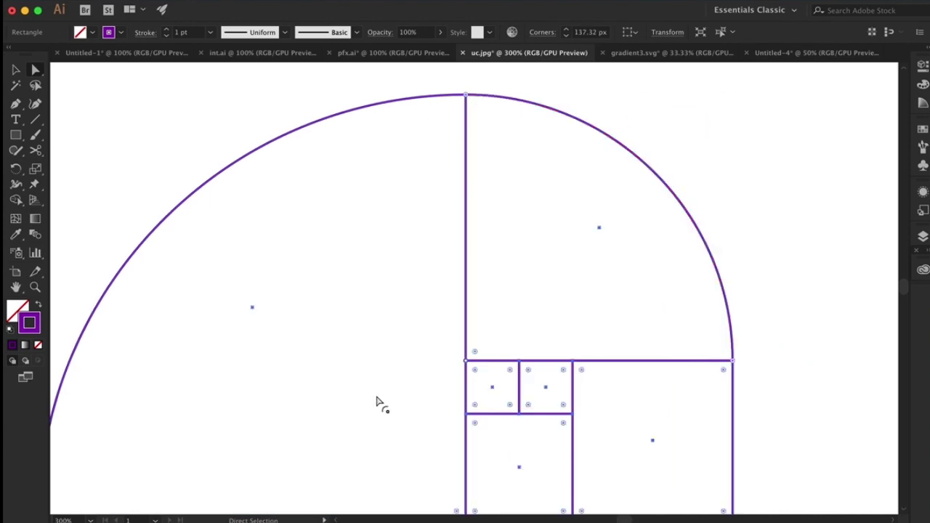
scroll(485, 354, "down", 5)
scroll(485, 353, "right", 2)
mouse_move(670, 333)
left_mouse_down()
mouse_move(448, 289)
mouse_move(421, 195)
mouse_move(510, 195)
mouse_move(472, 226)
left_mouse_up()
left_click(398, 352)
Step: Select and move the spiral shapes, then select the concentric circles' anchor points
key("ctrl+minus")
key("ctrl+minus")
key("ctrl+minus")
key("ctrl+minus")
key("ctrl+minus")
left_click_drag(553, 374, 436, 232)
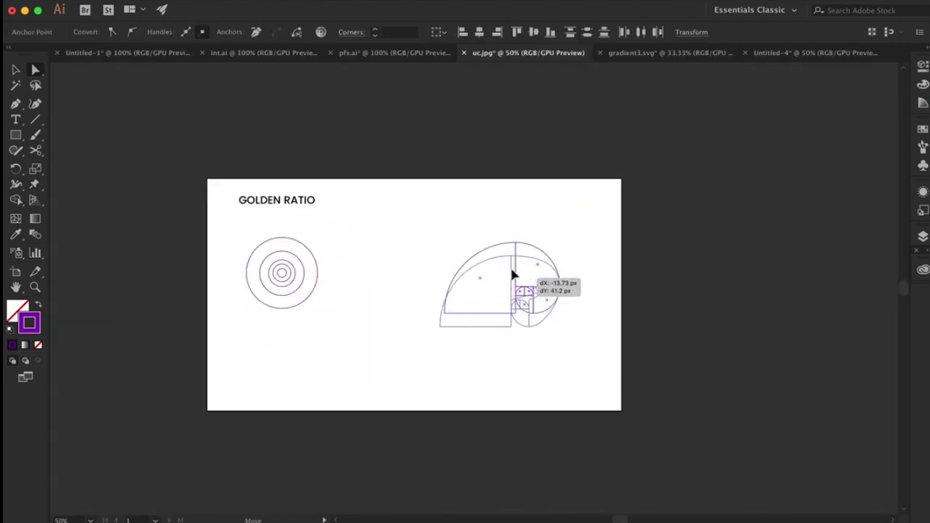
left_click_drag(533, 290, 519, 270)
left_click_drag(234, 236, 327, 316)
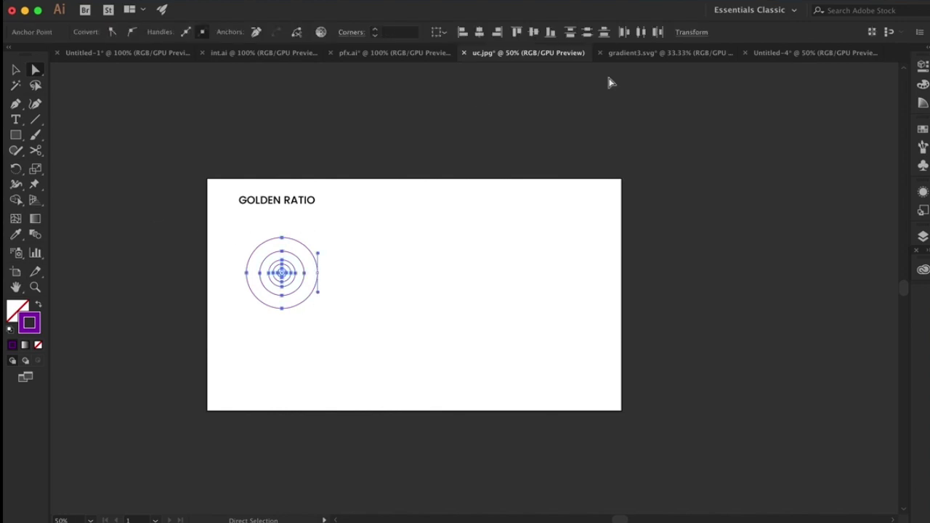
Step: Try aligning the circles' anchors, undo the collapsed result, and nudge the rings
left_click(535, 33)
key("cmd+z")
left_click(16, 71)
left_click(389, 32)
key("super+z")
left_click(328, 324)
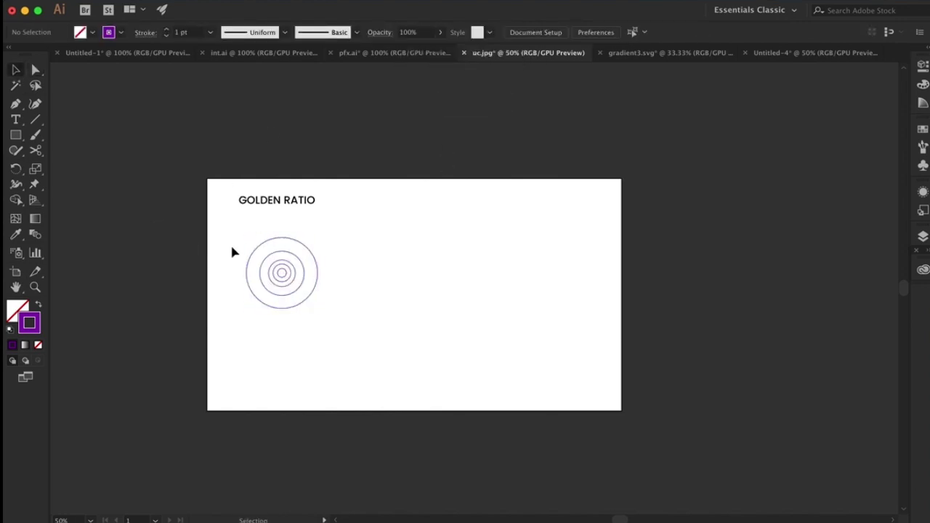
left_click(537, 32)
left_click(228, 269)
left_click_drag(281, 280, 276, 293)
left_click(174, 363)
Step: Close uc.jpg without saving and open office-squirrel.jpg instead
left_click(464, 53)
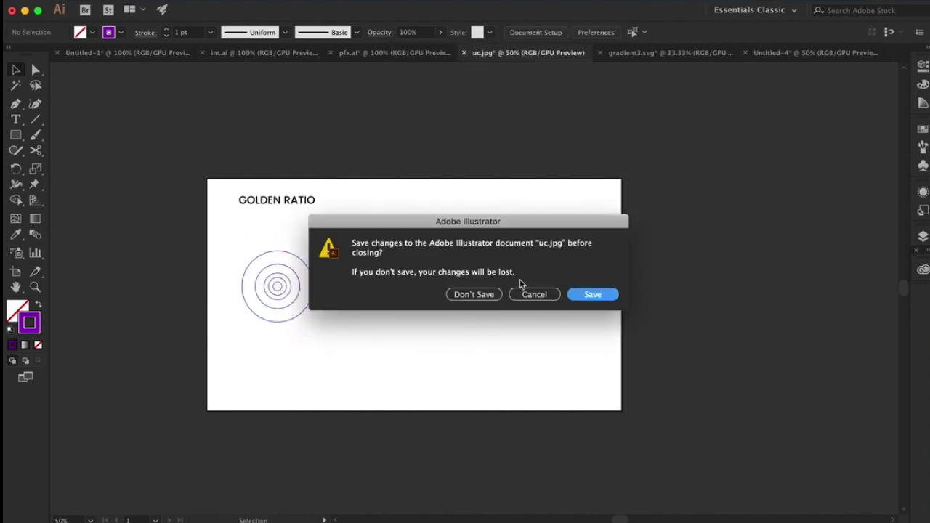
key("super+d")
left_click(705, 52)
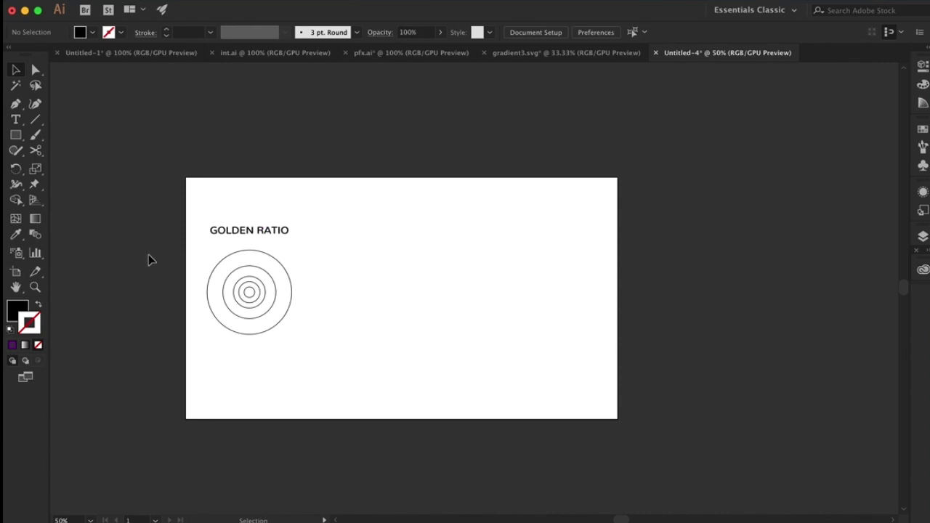
left_click(116, 2)
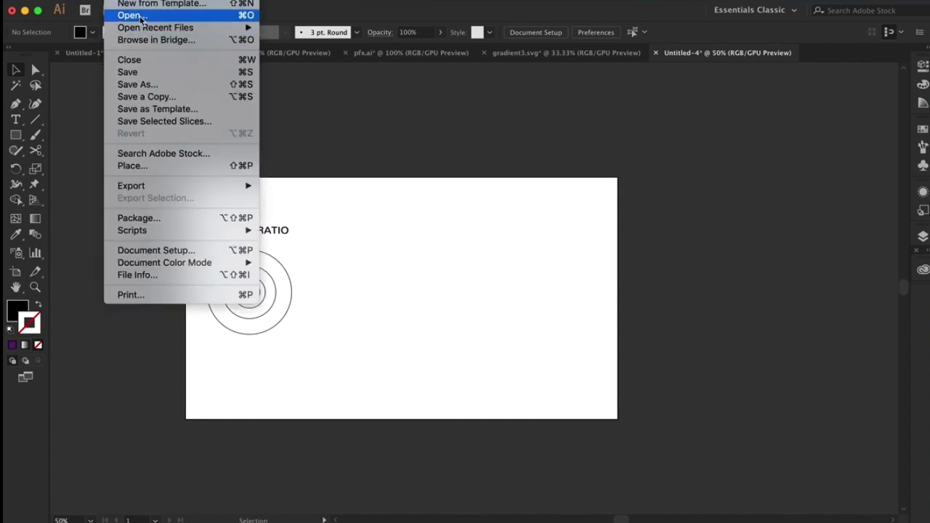
left_click(135, 16)
left_click(326, 294)
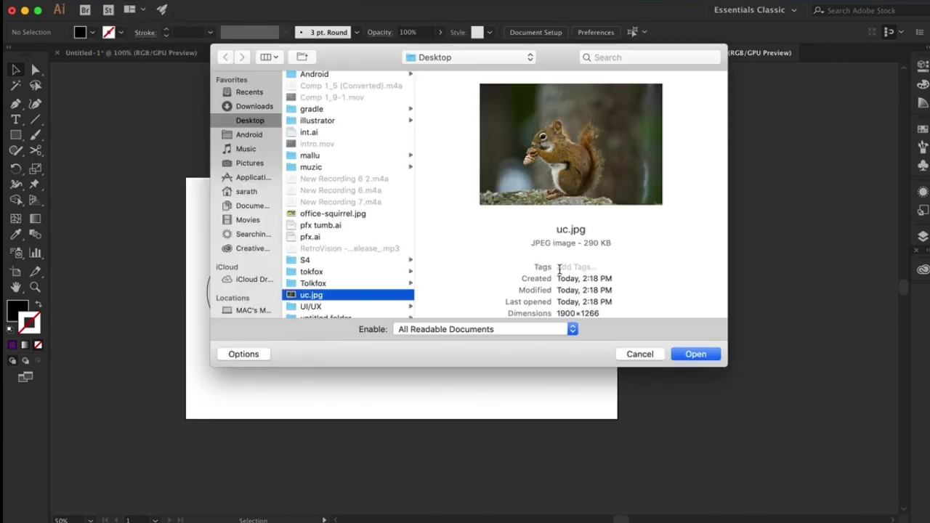
left_click(328, 215)
left_click(691, 354)
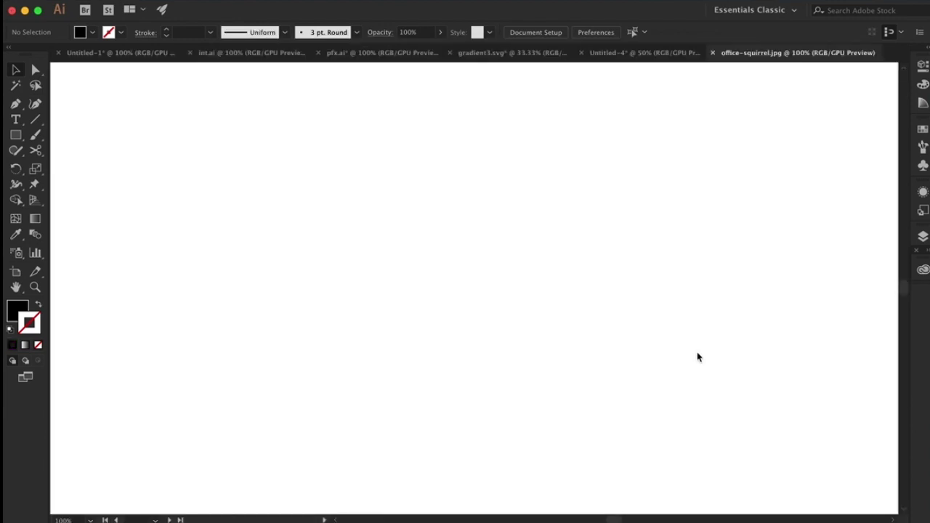
Step: Crop the squirrel photo in from the left, top, bottom and right
left_click(430, 32)
left_click_drag(228, 160, 448, 168)
left_click_drag(584, 418, 583, 376)
left_click_drag(721, 273, 680, 273)
left_click(476, 32)
Step: Paste the cropped squirrel photo into Untitled-4 and select it
left_click(662, 53)
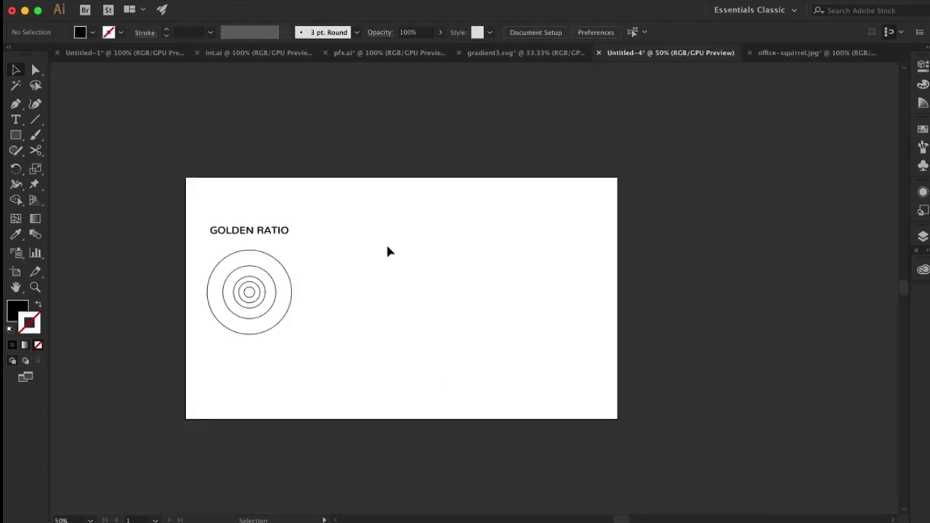
key("ctrl+v")
left_click(388, 390)
left_click(512, 329)
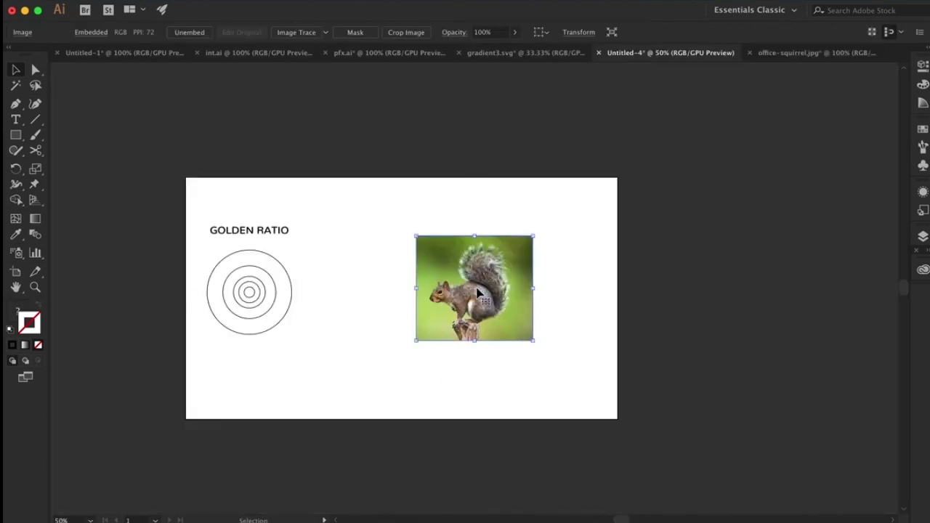
Step: Move the squirrel photo over the circles and send it behind them
mouse_move(511, 330)
left_mouse_down()
mouse_move(365, 343)
mouse_move(297, 315)
left_mouse_up()
right_click(337, 300)
left_click(508, 452)
Step: Enlarge the photo, move it to the artboard's right half, and lower its opacity
key("ctrl+equal")
key("ctrl+equal")
key("ctrl+equal")
mouse_move(643, 446)
left_mouse_down()
mouse_move(736, 517)
mouse_move(767, 409)
left_mouse_up()
scroll(580, 255, "down", 5)
key("ctrl+minus")
key("ctrl+minus")
mouse_move(613, 409)
left_mouse_down()
mouse_move(627, 420)
mouse_move(600, 404)
left_mouse_up()
left_click_drag(479, 330, 709, 342)
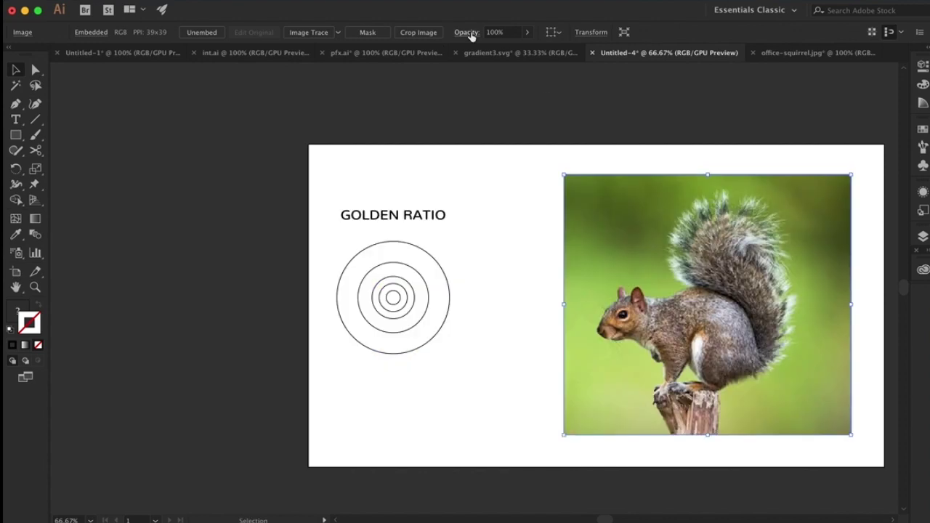
left_click_drag(528, 34, 498, 46)
key("F7")
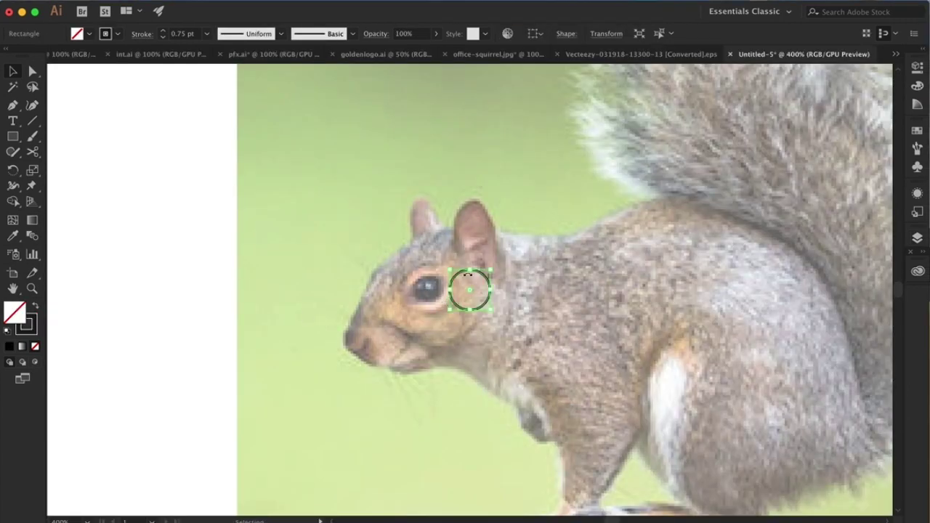
Step: Move a large circle from the golden-ratio set onto the squirrel's tail
left_click(342, 272)
key("super+1")
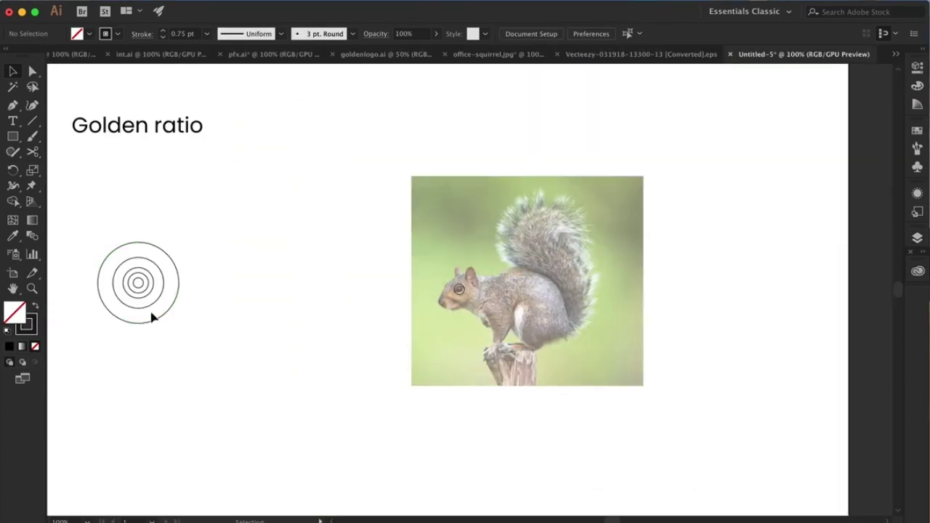
left_click_drag(153, 314, 712, 92)
key("super+equal")
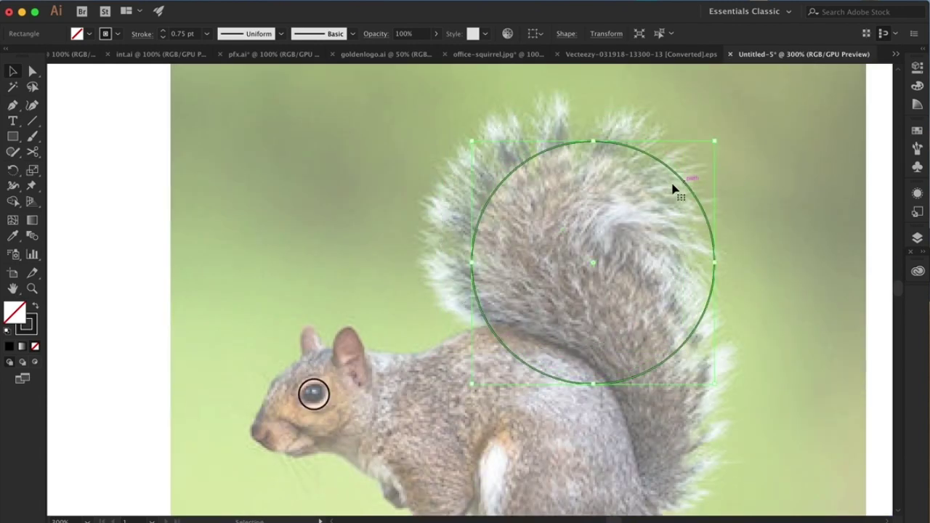
left_click_drag(712, 91, 675, 187)
left_click(330, 267)
scroll(331, 267, "down", 5)
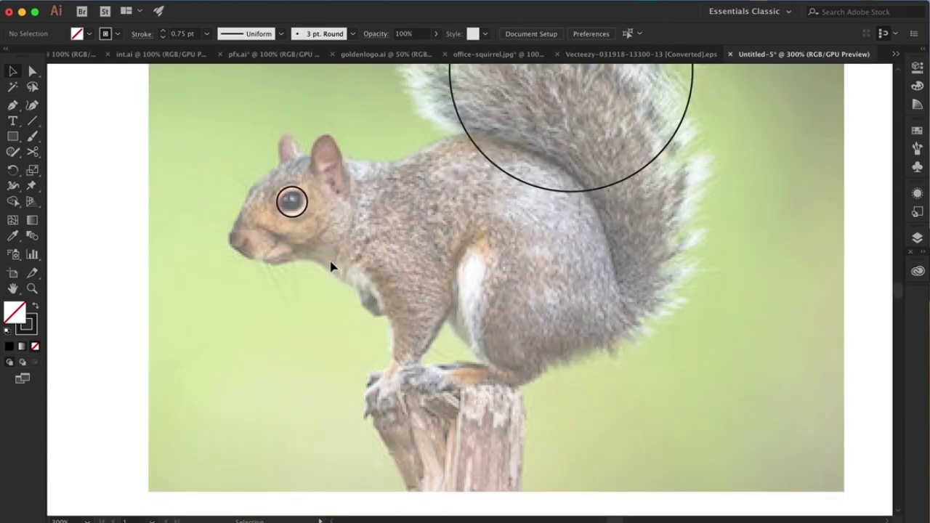
key("super+minus")
key("super+minus")
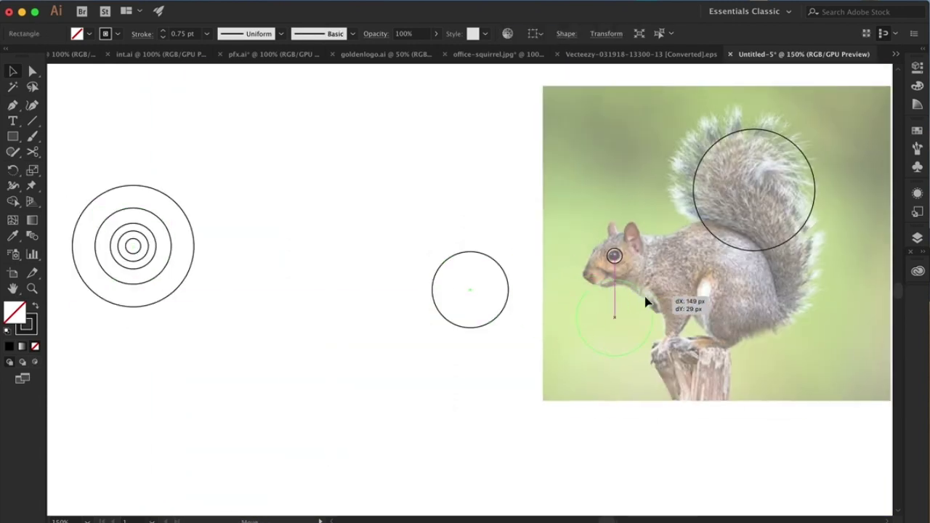
Step: Place circles over the squirrel's chest and around its head
left_click_drag(655, 303, 660, 308)
key("super+plus")
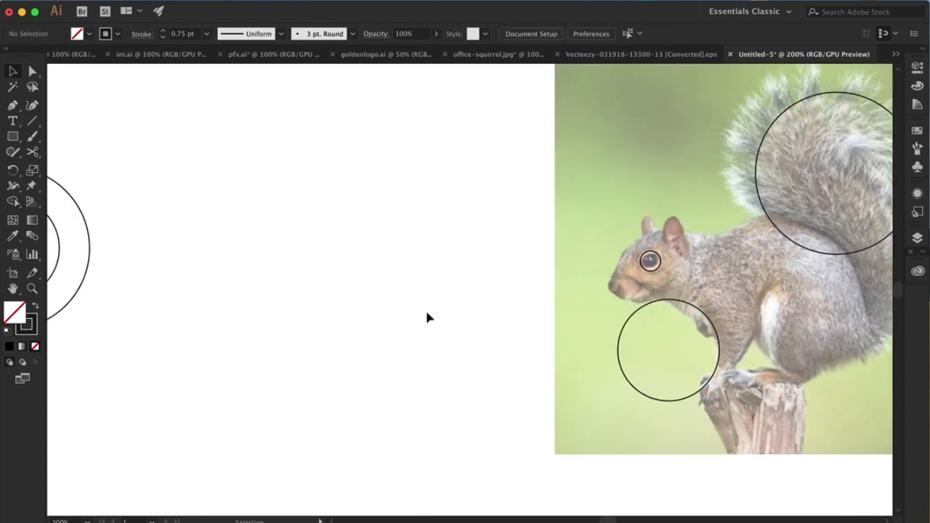
mouse_move(396, 241)
left_mouse_down()
mouse_move(639, 258)
mouse_move(630, 263)
left_mouse_up()
left_click(385, 332)
scroll(386, 332, "down", 2)
scroll(93, 283, "left", 5)
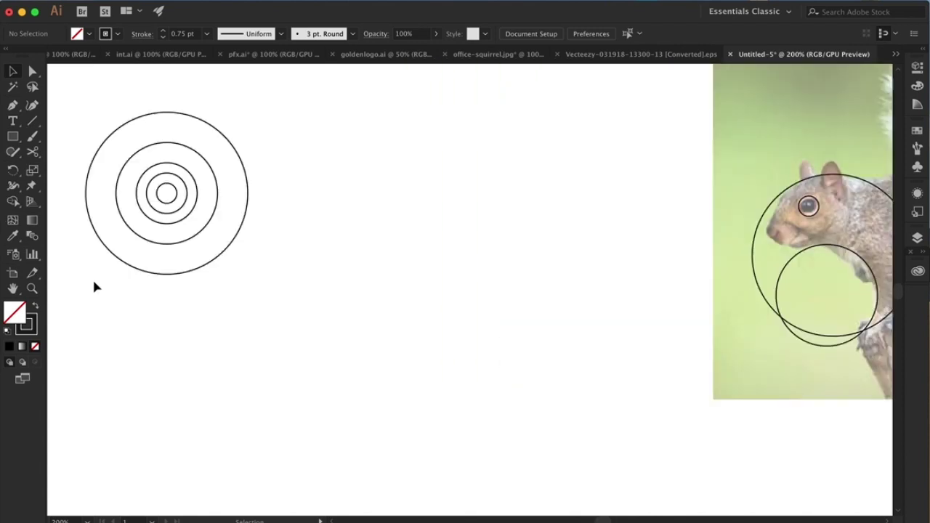
Step: Pull the small inner circle out of the set and fit it at the shoulder
key("a")
left_click(185, 212)
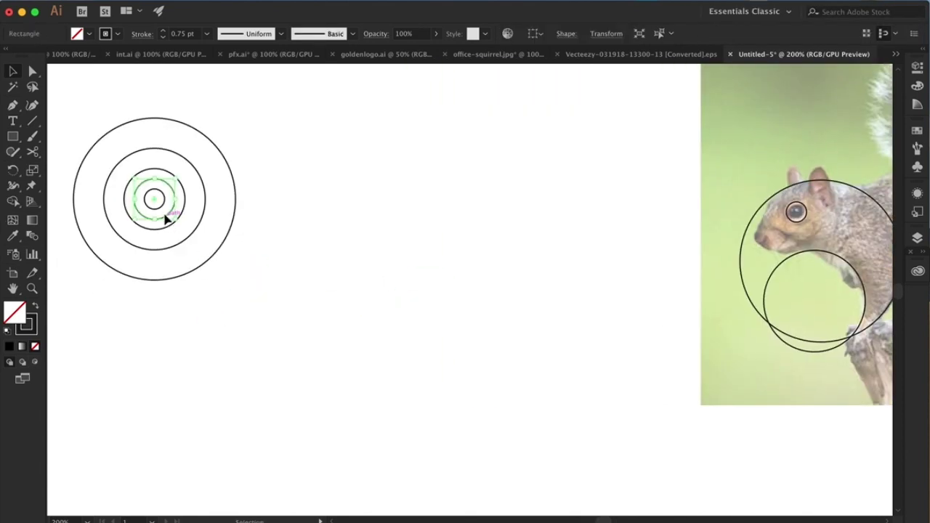
left_click_drag(166, 218, 486, 280)
scroll(405, 279, "right", 2)
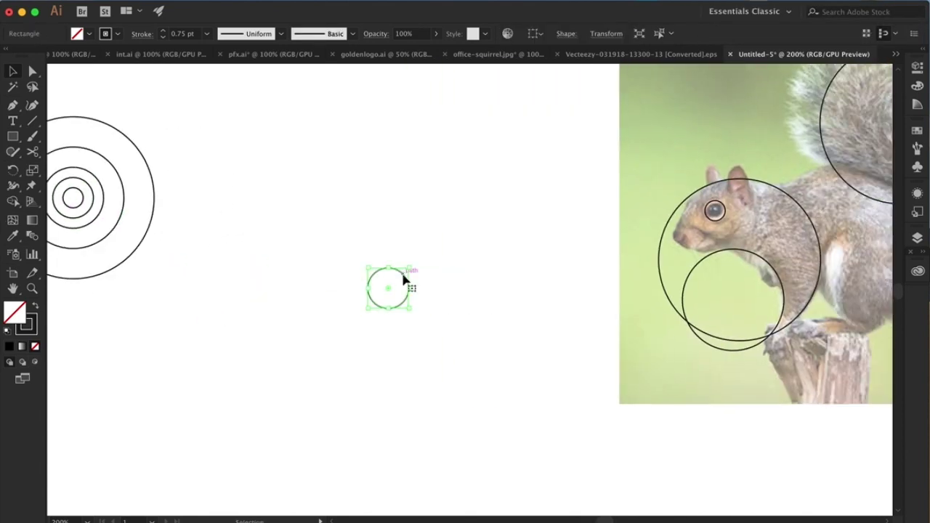
left_click_drag(806, 254, 814, 266)
key("ctrl+equal")
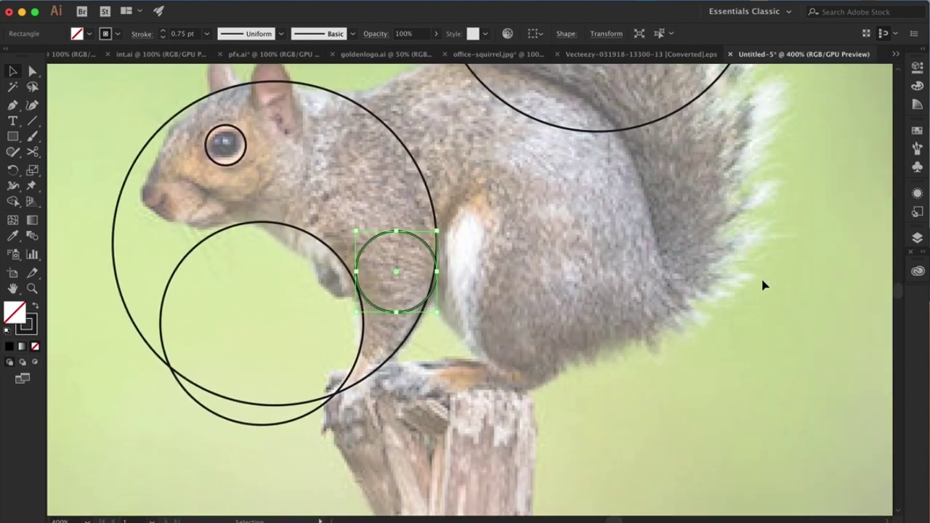
left_click_drag(364, 249, 363, 249)
key("ctrl+equal")
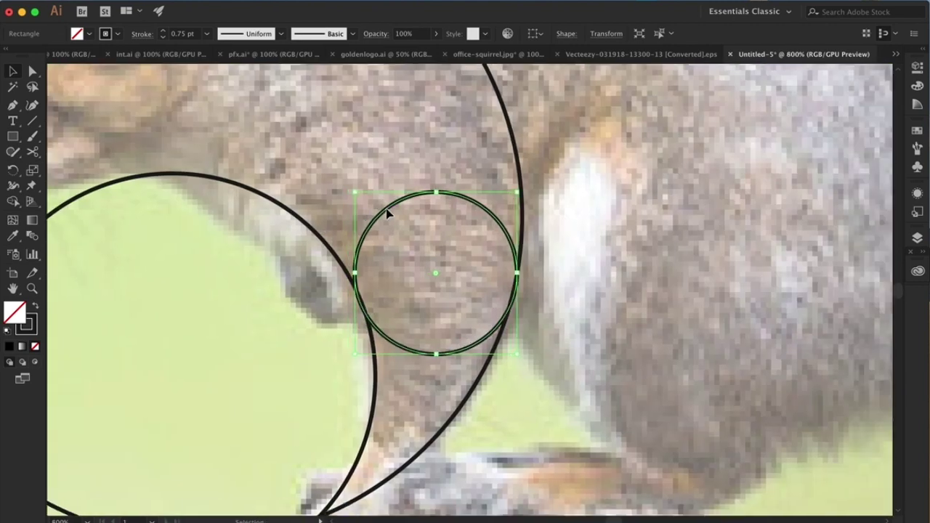
key("ctrl+minus")
key("ctrl+minus")
key("ctrl+shift+a")
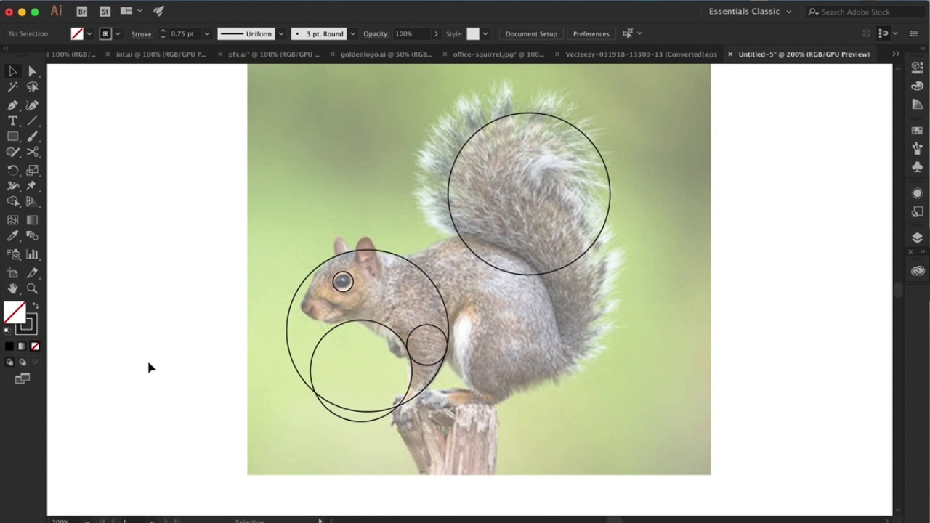
Step: Add circles on the right side of the tail and over the body
scroll(312, 276, "left", 3)
mouse_move(384, 276)
left_mouse_down()
mouse_move(672, 141)
mouse_move(656, 142)
left_mouse_up()
key("ctrl+v")
left_click_drag(453, 213, 483, 200)
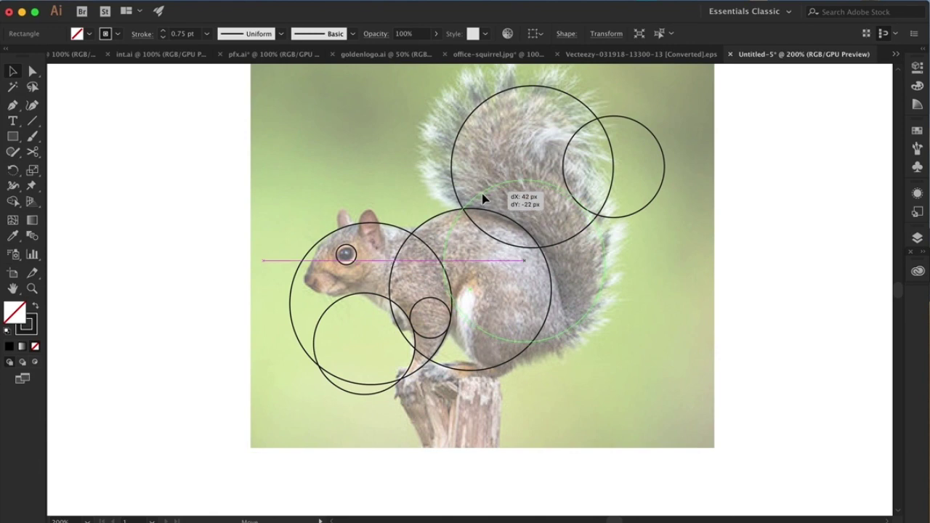
scroll(592, 212, "up", 4)
key("ctrl+0")
left_click(142, 357)
Step: Position the remaining circles at the upper left, above the stump and over the body
mouse_move(415, 278)
left_mouse_down()
mouse_move(385, 292)
mouse_move(317, 181)
mouse_move(329, 180)
left_mouse_up()
left_click(222, 312)
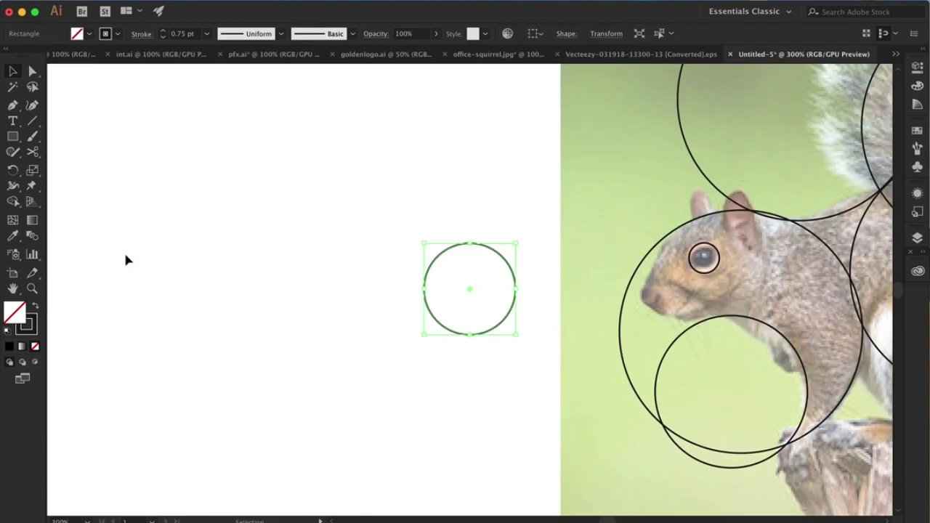
left_click_drag(275, 276, 618, 291)
scroll(618, 291, "right", 5)
left_click_drag(269, 373, 244, 295)
mouse_move(393, 257)
left_mouse_down()
mouse_move(478, 257)
mouse_move(459, 251)
mouse_move(412, 376)
left_mouse_up()
mouse_move(549, 427)
left_mouse_down()
mouse_move(436, 260)
mouse_move(446, 255)
left_mouse_up()
left_click_drag(364, 249, 372, 236)
Step: Shift the lower-left circle down-left and settle another circle beside the head
left_click(646, 379)
scroll(646, 380, "right", 2)
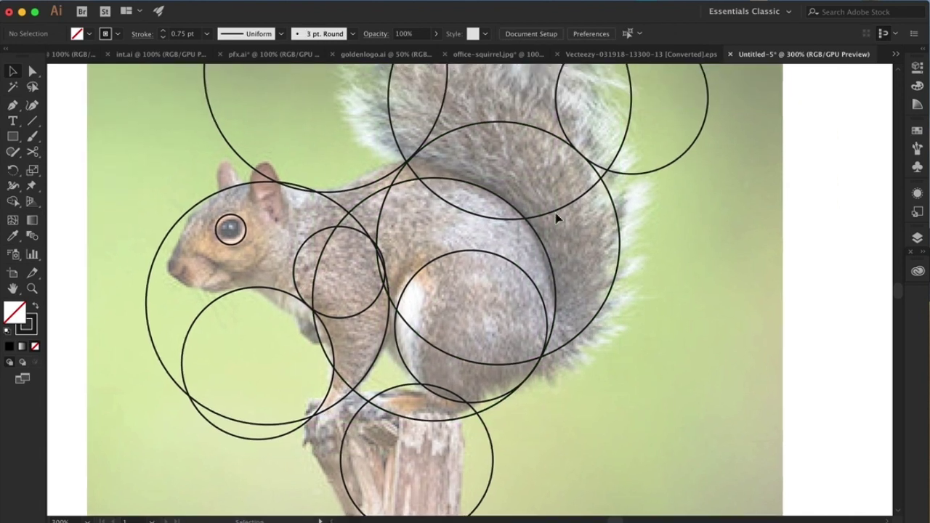
scroll(556, 218, "up", 3)
scroll(385, 334, "down", 3)
scroll(385, 335, "left", 2)
left_click_drag(295, 304, 220, 336)
left_click_drag(400, 226, 372, 226)
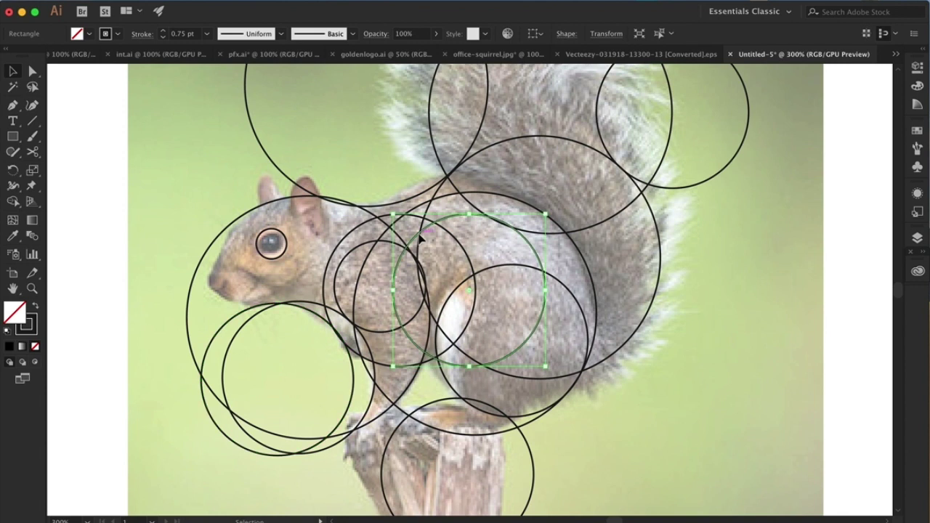
left_click_drag(245, 222, 224, 288)
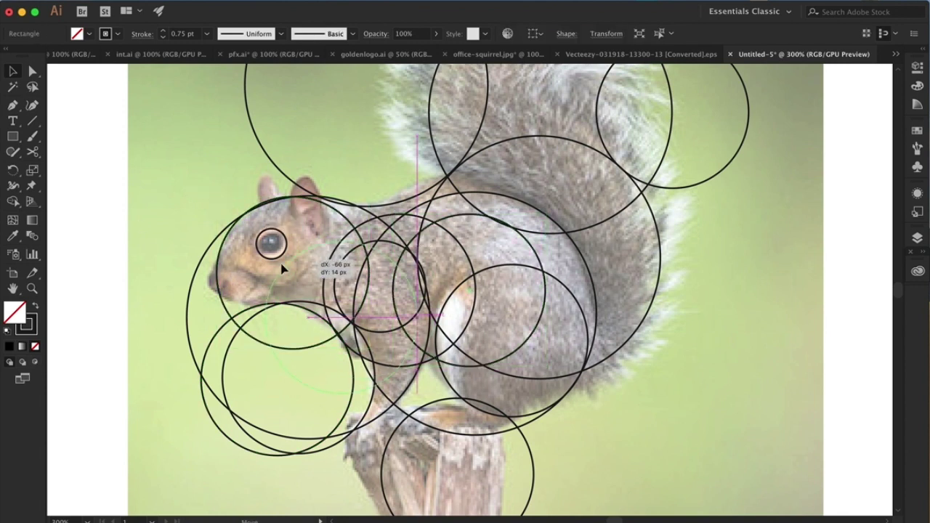
mouse_move(235, 234)
left_mouse_down()
mouse_move(121, 182)
mouse_move(218, 326)
mouse_move(323, 225)
left_mouse_up()
left_click_drag(204, 179, 206, 181)
left_click(179, 123)
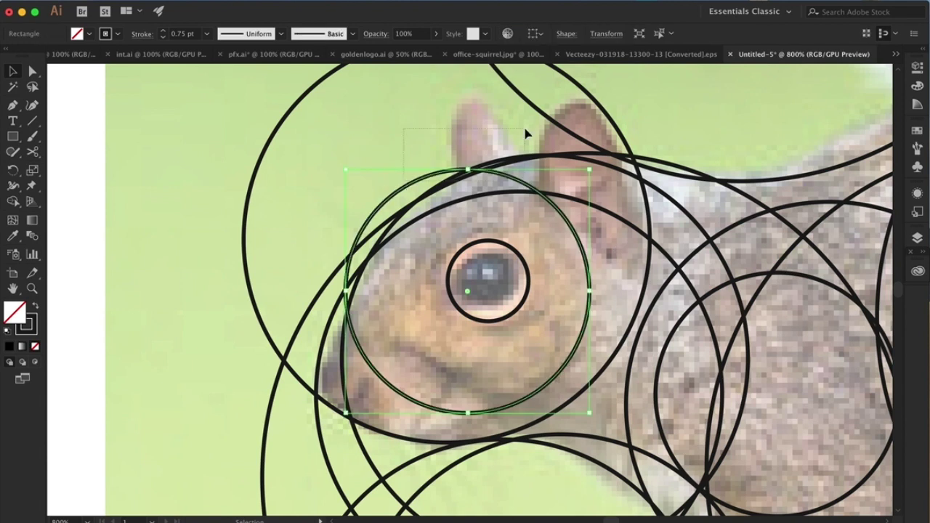
Step: Fit a circle over the ear, reposition a body circle, and select all circles
left_click_drag(467, 170, 480, 95)
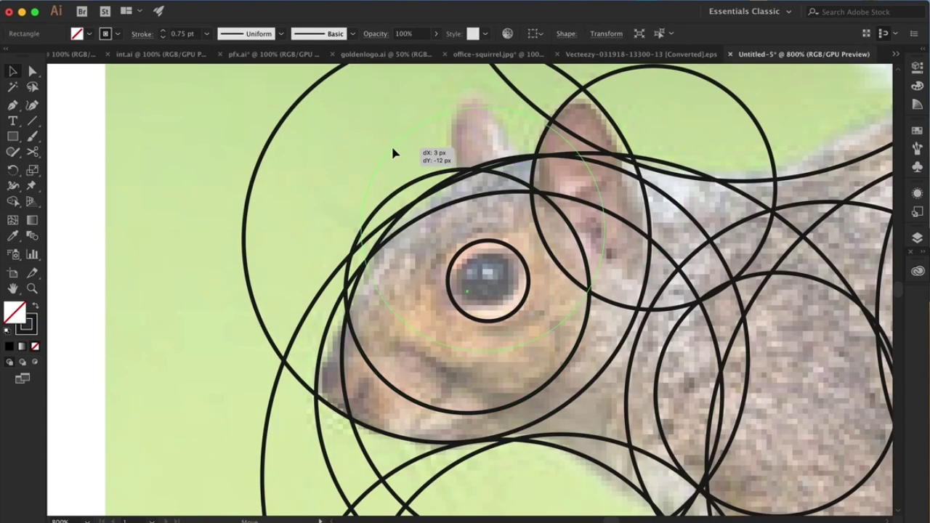
left_click_drag(392, 149, 449, 198)
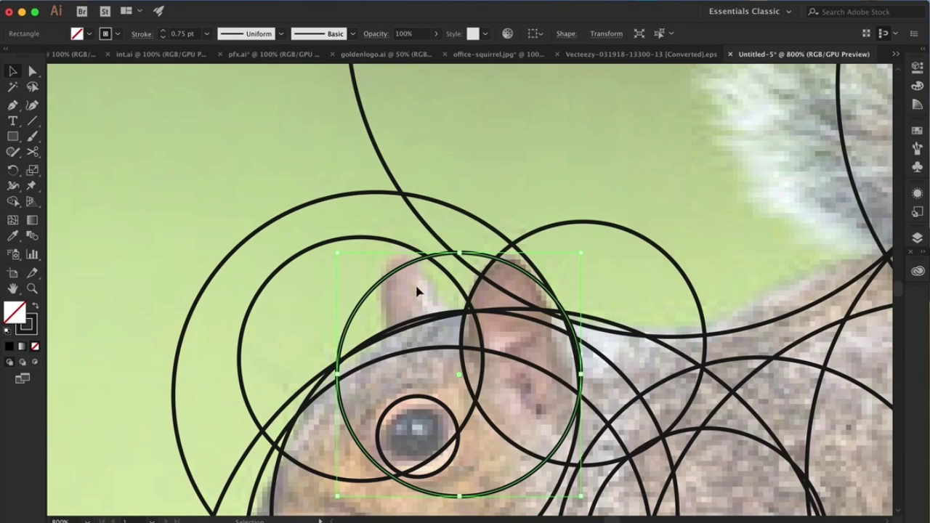
key("ctrl+minus")
key("ctrl+minus")
key("ctrl+minus")
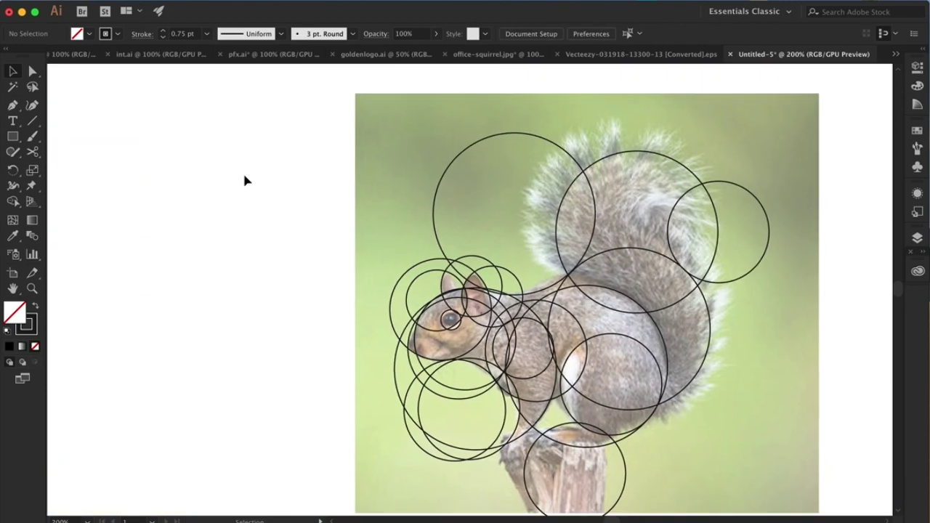
left_click_drag(439, 249, 529, 300)
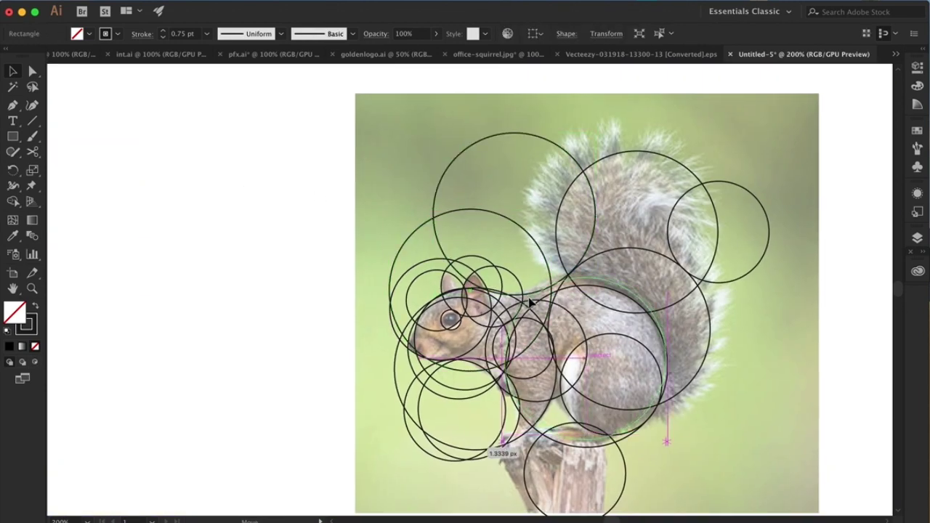
scroll(253, 291, "down", 2)
scroll(254, 291, "right", 3)
key("ctrl+a")
Step: Merge the tail circles into one shape with Shape Builder
left_click(15, 202)
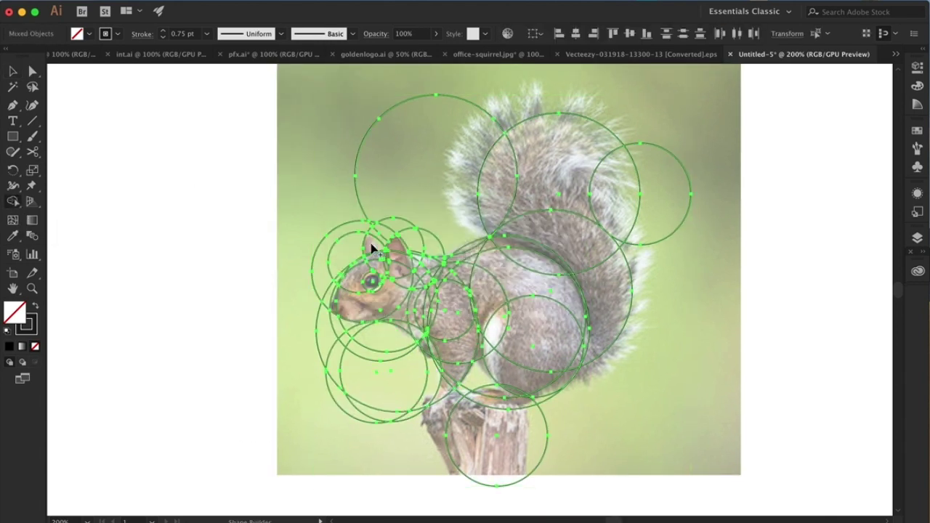
left_click_drag(571, 138, 608, 293)
key("v")
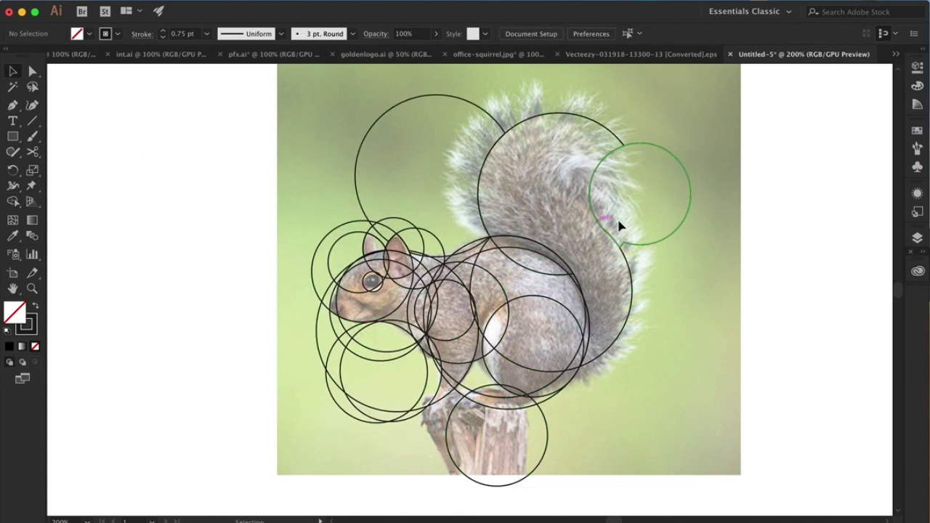
key("ctrl+a")
key("shift+m")
scroll(426, 253, "down", 3)
scroll(425, 254, "right", 2)
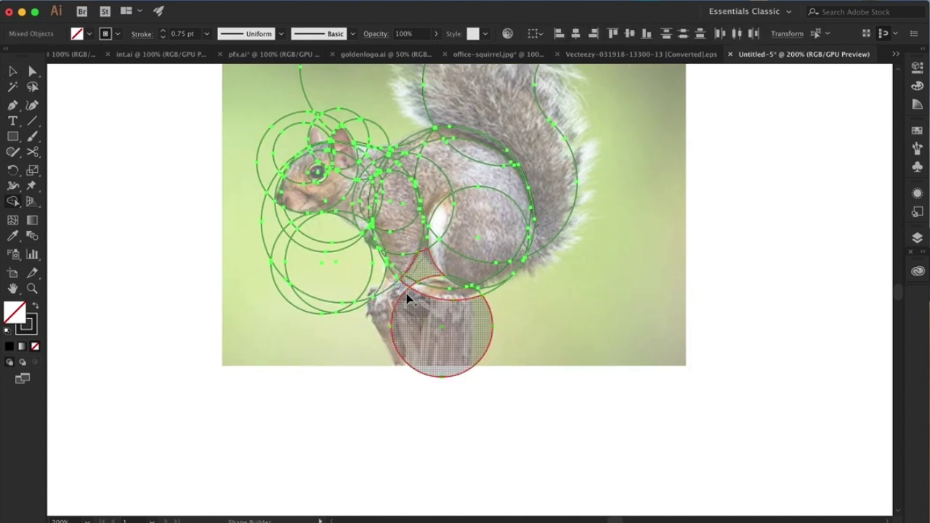
key("v")
left_click(408, 286)
Step: Merge the small overlapping region into the body circle
key("ctrl+a")
key("shift+m")
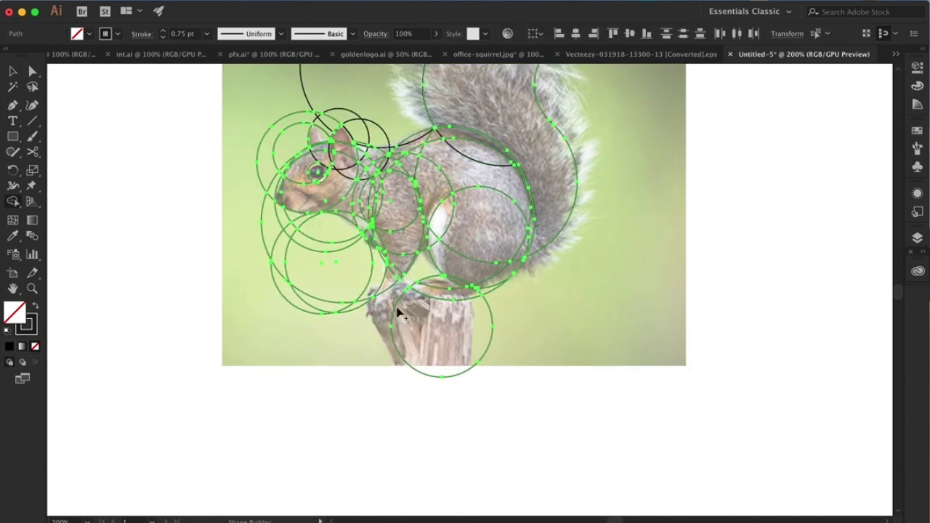
left_click_drag(439, 285, 472, 232)
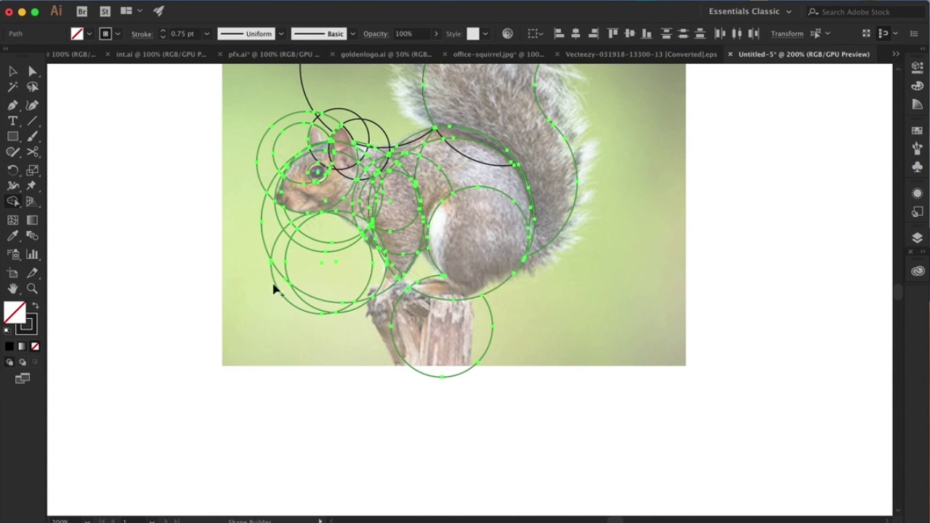
left_click(389, 328)
scroll(247, 316, "up", 3)
scroll(278, 176, "up", 2)
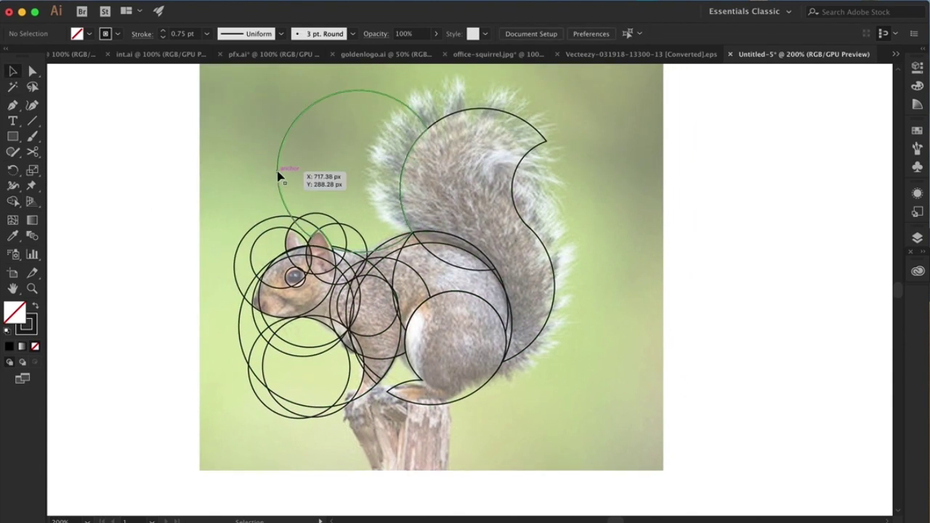
Step: Merge the overlapping upper-back regions into one shape and reselect all circles
left_click(93, 177)
scroll(94, 176, "down", 2)
key("ctrl+a")
key("shift+m")
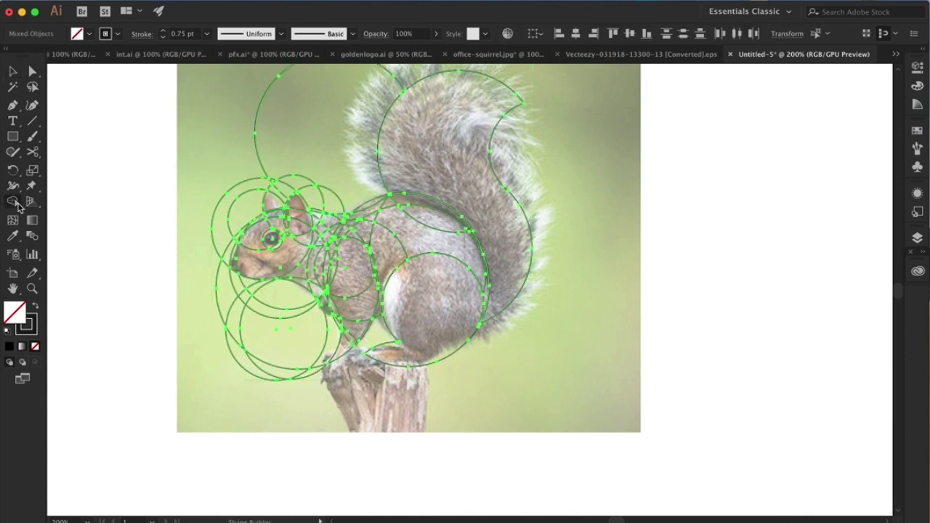
left_click_drag(377, 280, 465, 291)
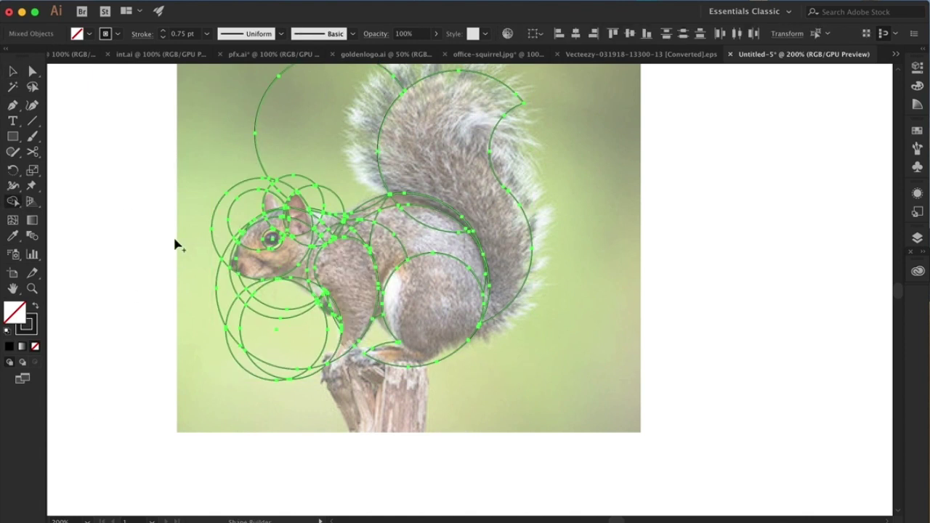
left_click(61, 123)
left_click_drag(108, 138, 571, 356)
Step: Merge the head regions into one shape with Shape Builder
key("shift+m")
scroll(256, 218, "up", 3)
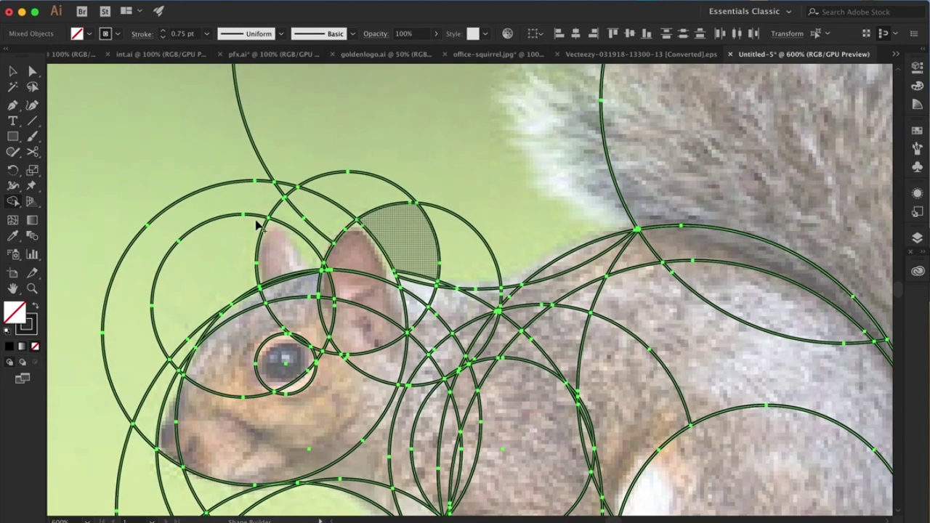
mouse_move(329, 329)
left_mouse_down()
mouse_move(462, 168)
mouse_move(830, 384)
left_mouse_up()
scroll(339, 395, "down", 3)
scroll(469, 353, "down", 3)
mouse_move(469, 353)
left_mouse_down()
mouse_move(494, 265)
mouse_move(344, 188)
left_mouse_up()
scroll(494, 265, "up", 3)
Step: Extend the merged head shape down through the neck crescent
mouse_move(324, 245)
left_mouse_down()
mouse_move(348, 396)
mouse_move(353, 370)
left_mouse_up()
scroll(230, 164, "up", 2)
scroll(230, 163, "up", 3)
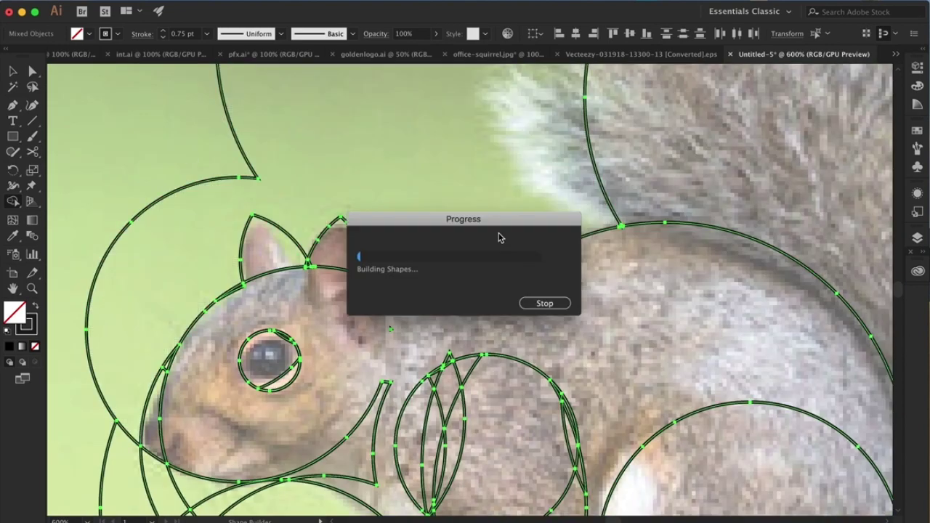
key("super+minus")
key("super+minus")
key("super+minus")
key("v")
left_click(357, 186)
Step: Merge the body regions into the continuous squirrel outline
key("super+a")
key("shift+m")
key("super+plus")
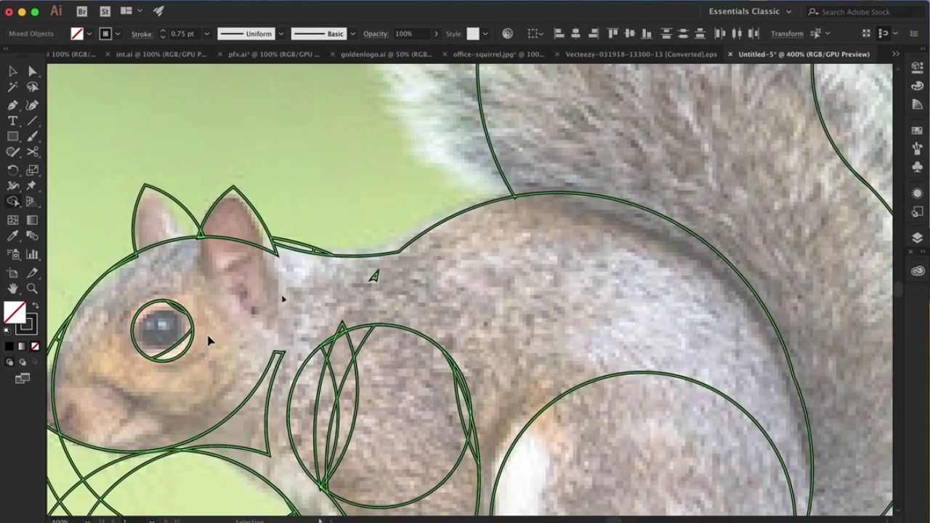
key("super+plus")
key("super+plus")
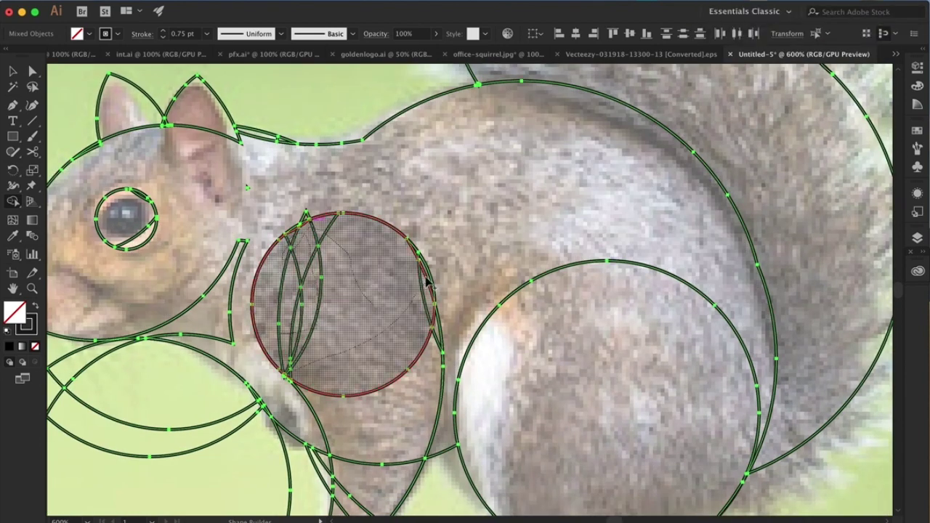
left_click_drag(304, 228, 320, 349)
Step: Combine the pieces of the lower-left haunch circle into one solid shape
scroll(320, 349, "down", 2)
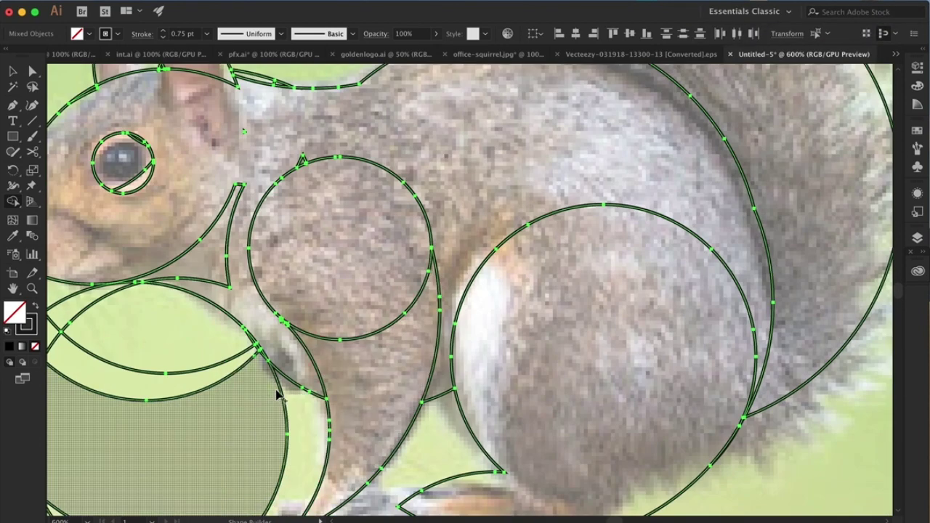
scroll(207, 377, "down", 3)
scroll(208, 377, "left", 5)
left_click(425, 266)
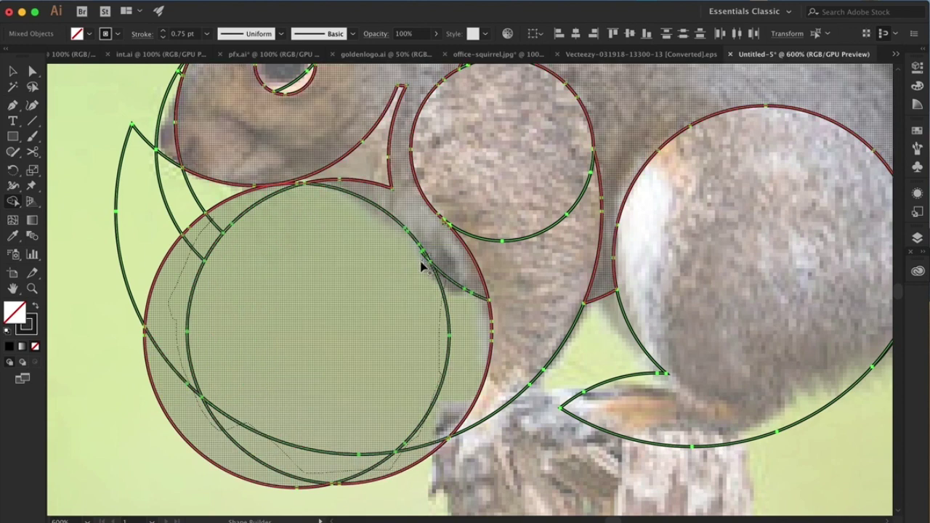
key("super+shift+a")
key("v")
key("super+minus")
key("super+minus")
key("super+minus")
key("super+minus")
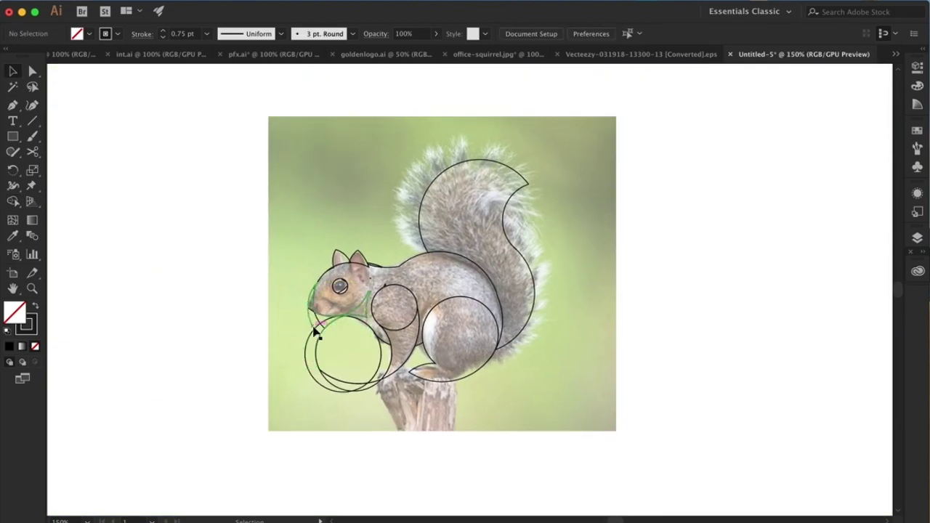
Step: Delete the two jaw circles, fill the ear red, and give the shoulder the red-magenta gradient
left_click(315, 353)
key("Delete")
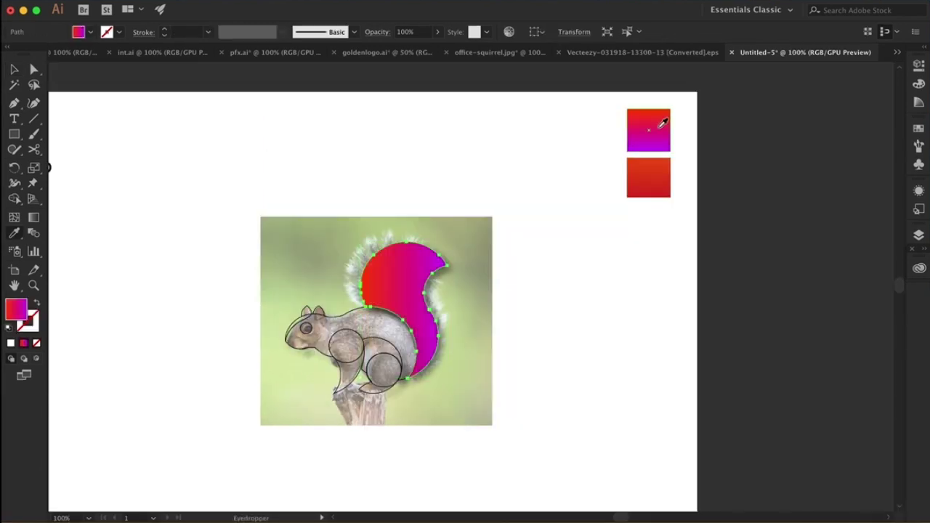
left_click(306, 320)
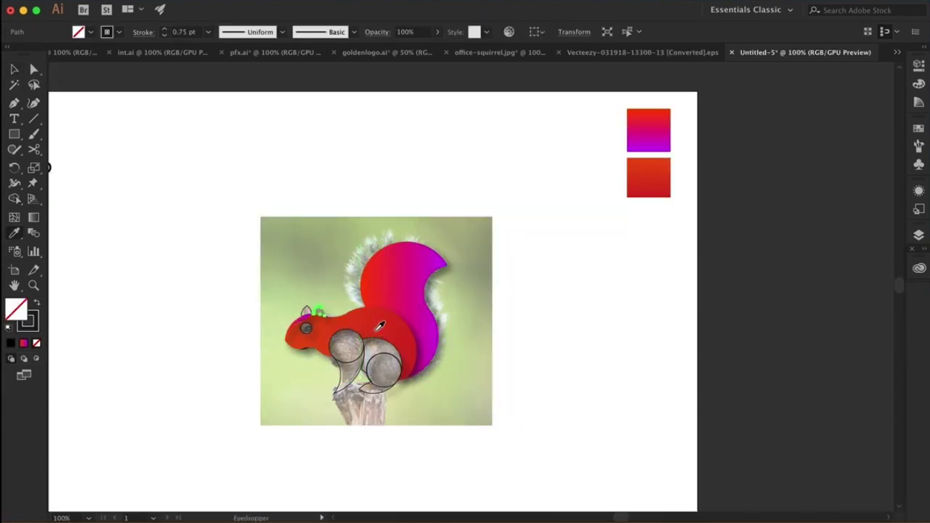
left_click(346, 347)
Step: Apply the red-magenta gradient to the front leg and paw circle
key(".")
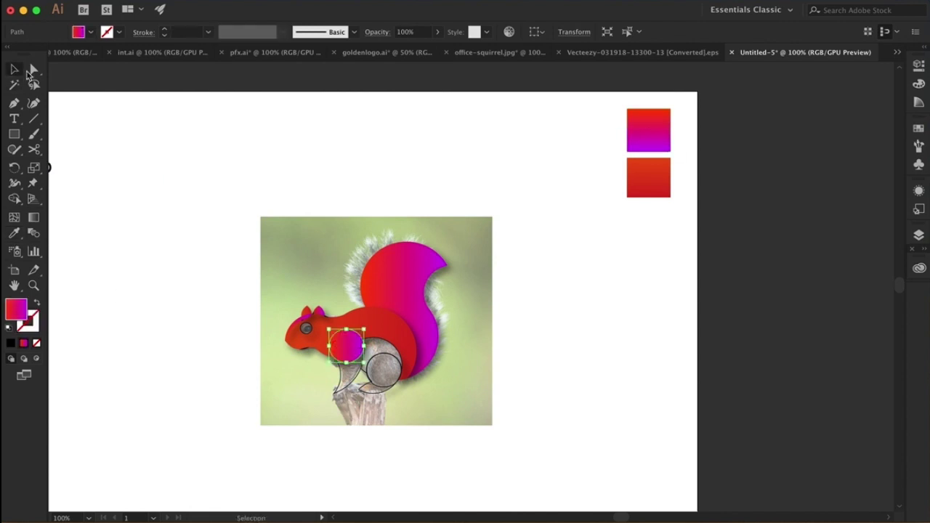
left_click(383, 369)
key(".")
left_click(282, 363)
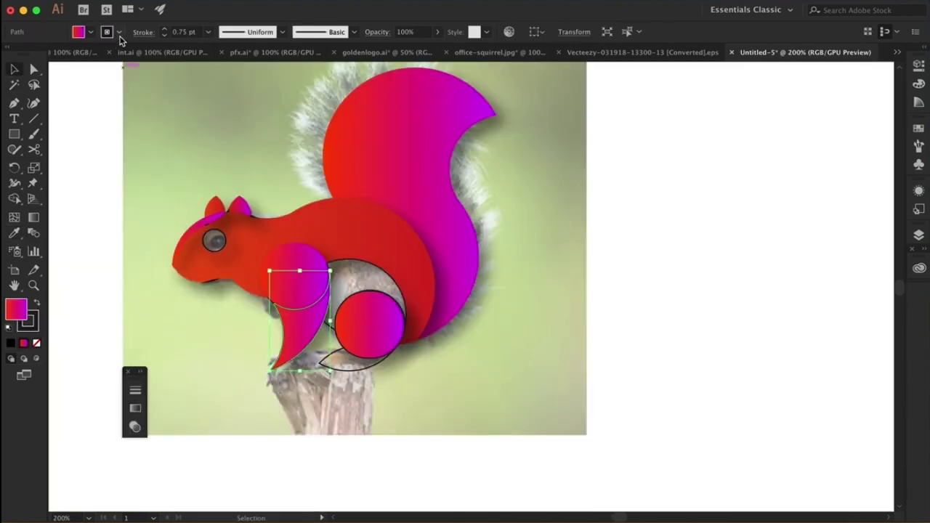
left_click(369, 325)
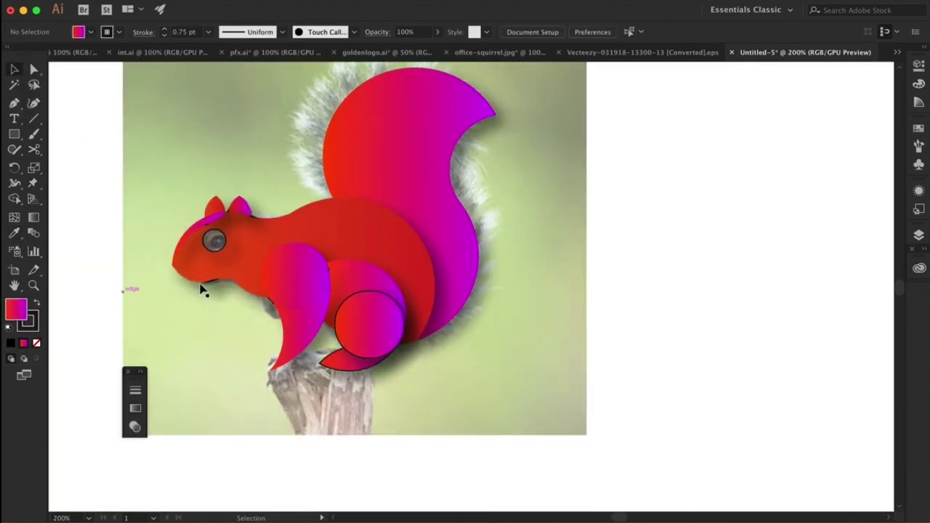
left_click(351, 367)
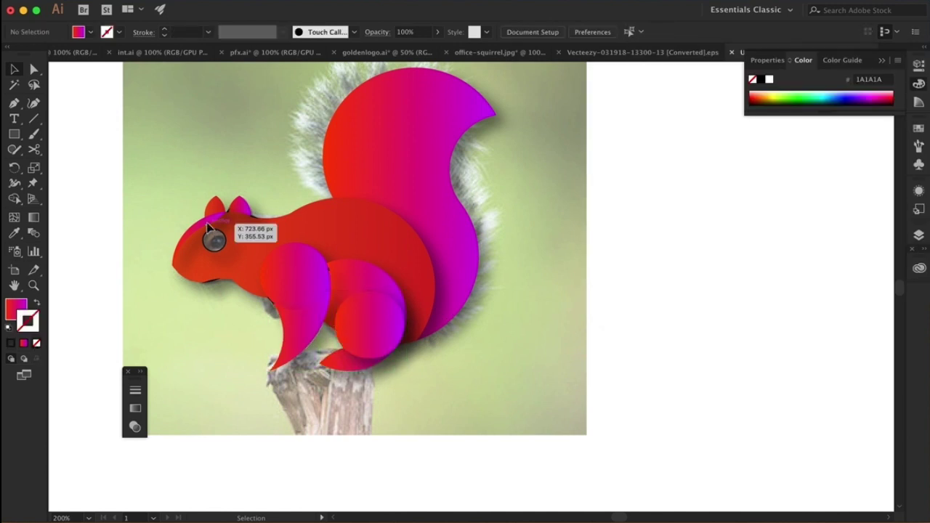
Step: Apply the red-to-magenta gradient to the body and head shapes with no outline
left_click(211, 290)
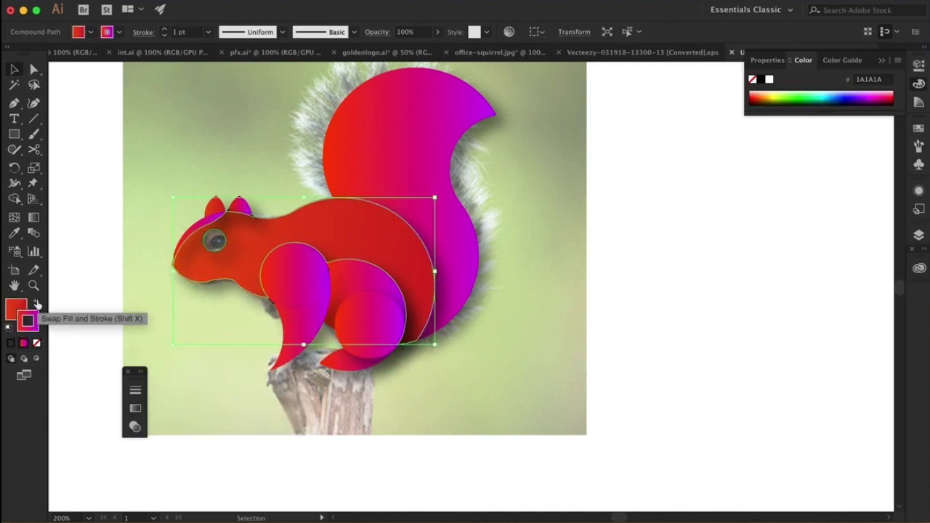
key(".")
left_click(189, 247)
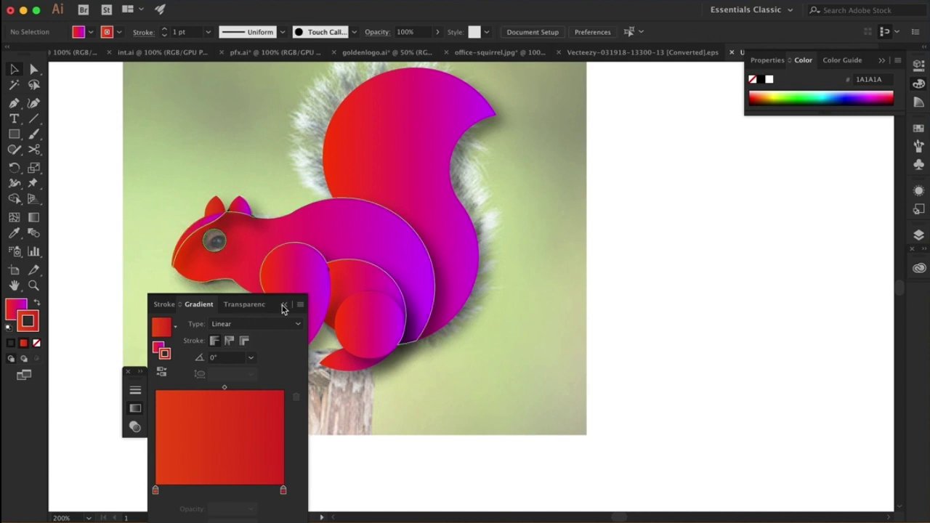
left_click(37, 345)
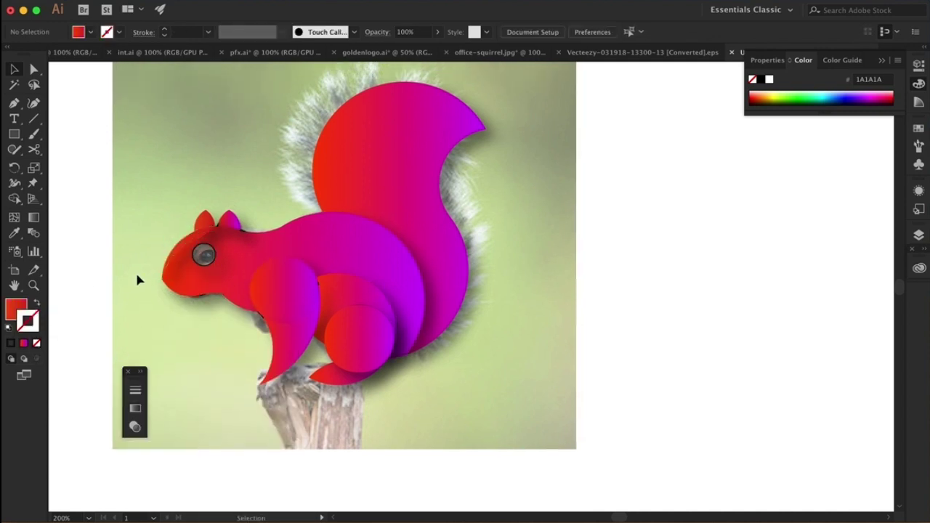